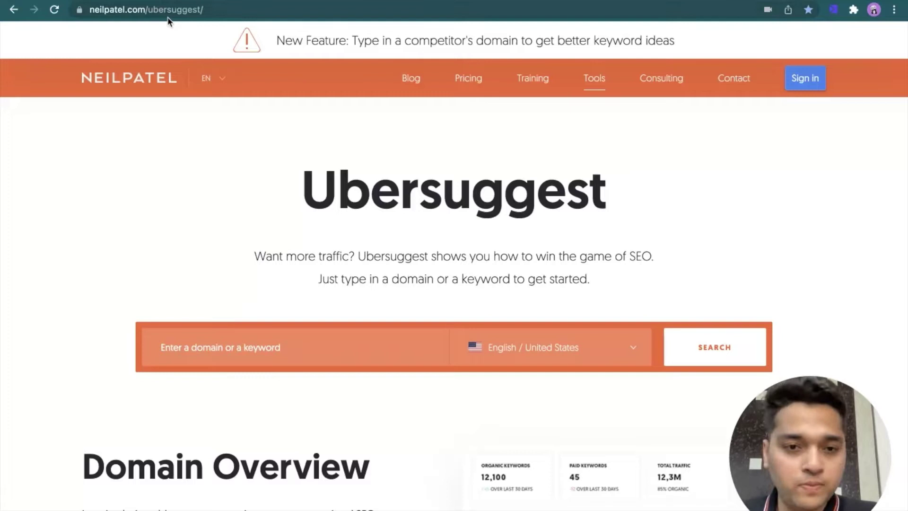
Scroll through the Ubersuggest landing page to review its content
mouse_move(215, 78)
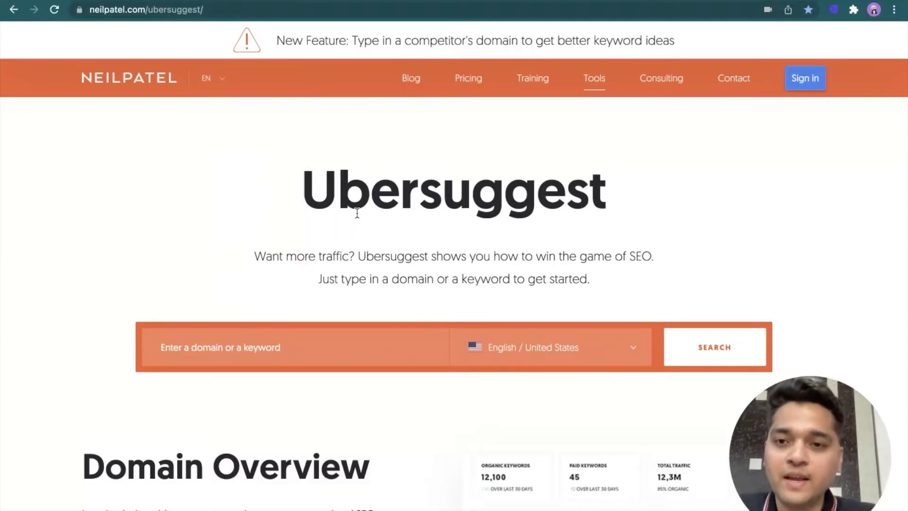
scroll(357, 213, "down", 11)
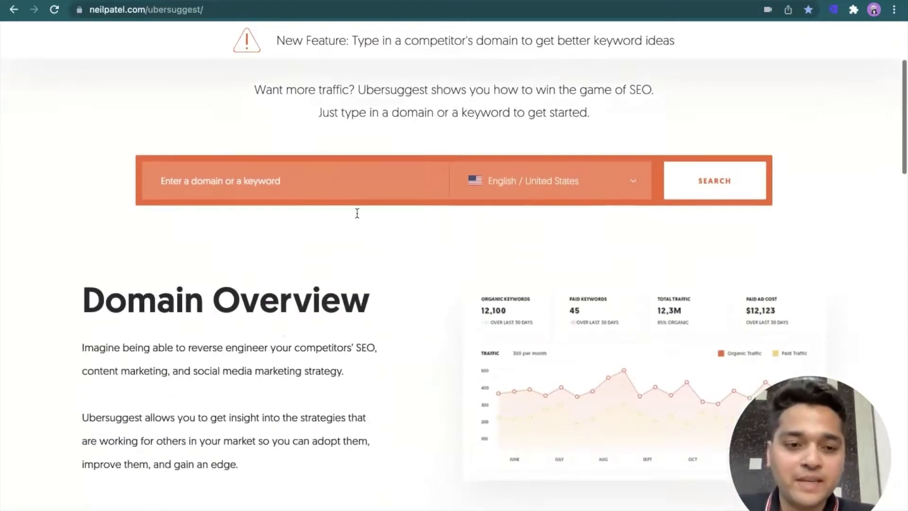
scroll(356, 212, "down", 17)
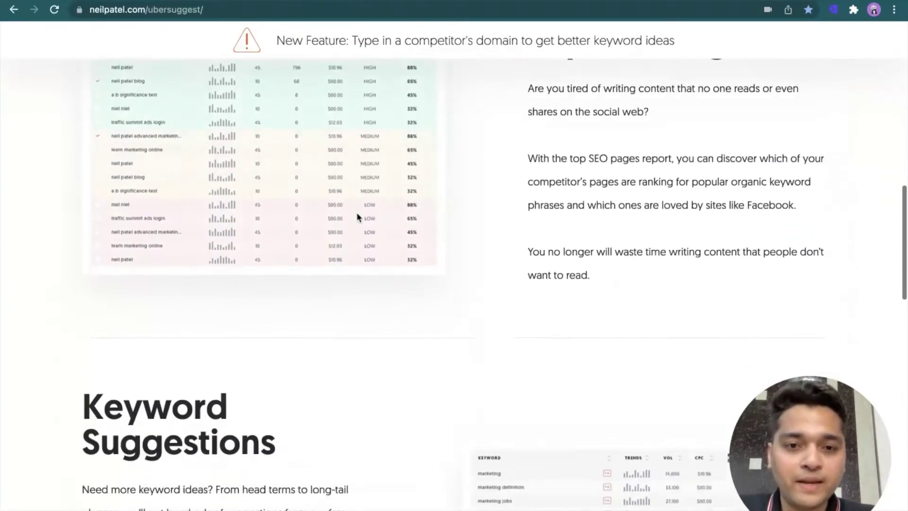
scroll(356, 212, "up", 20)
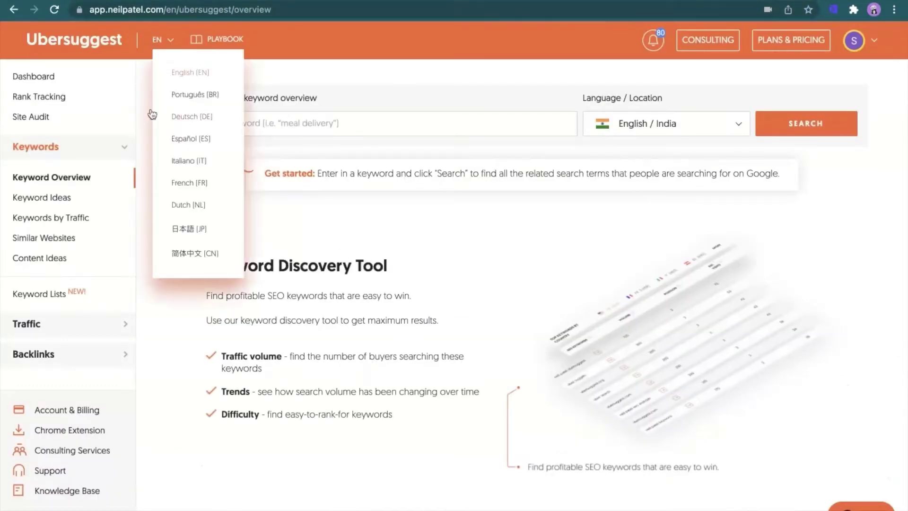
left_click(84, 152)
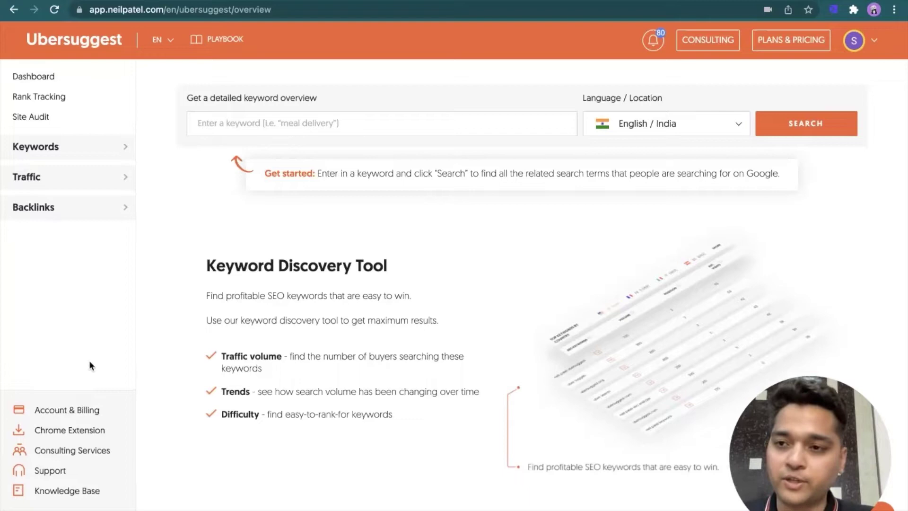
left_click(57, 152)
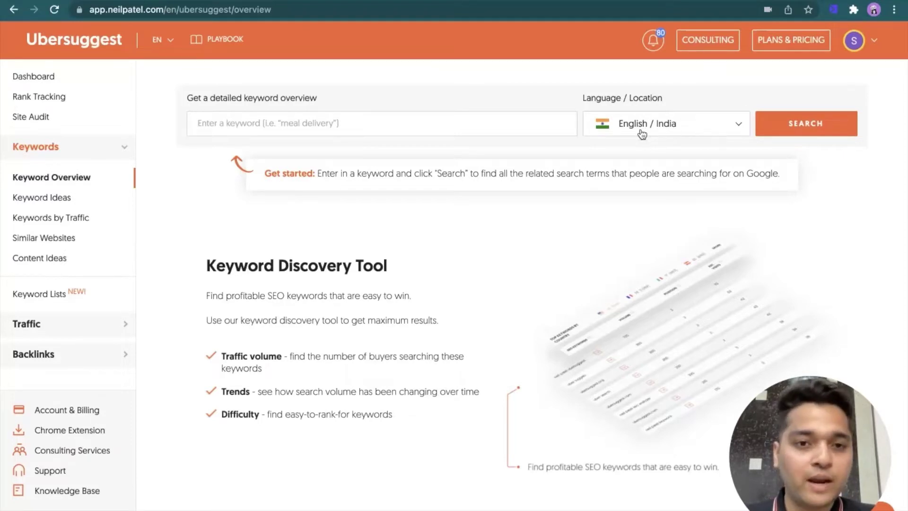
left_click(672, 136)
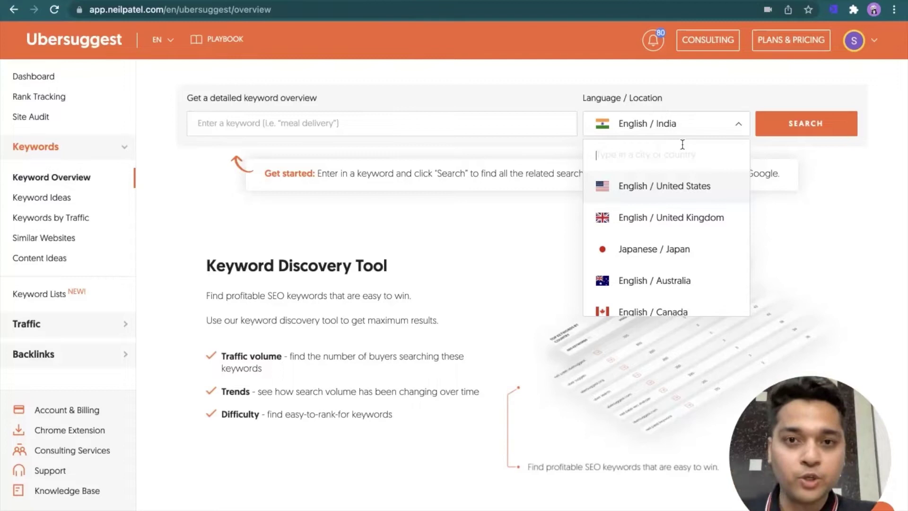
type("mumbai")
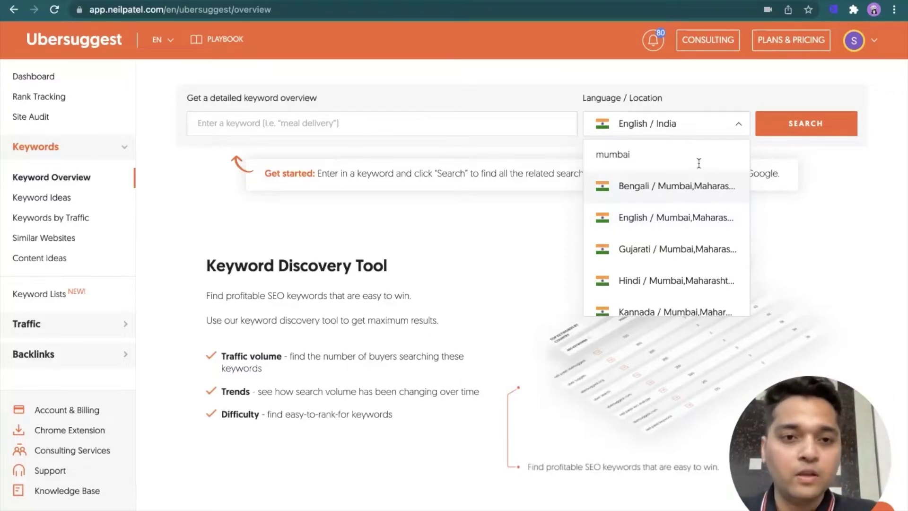
double_click(641, 149)
key("BackSpace")
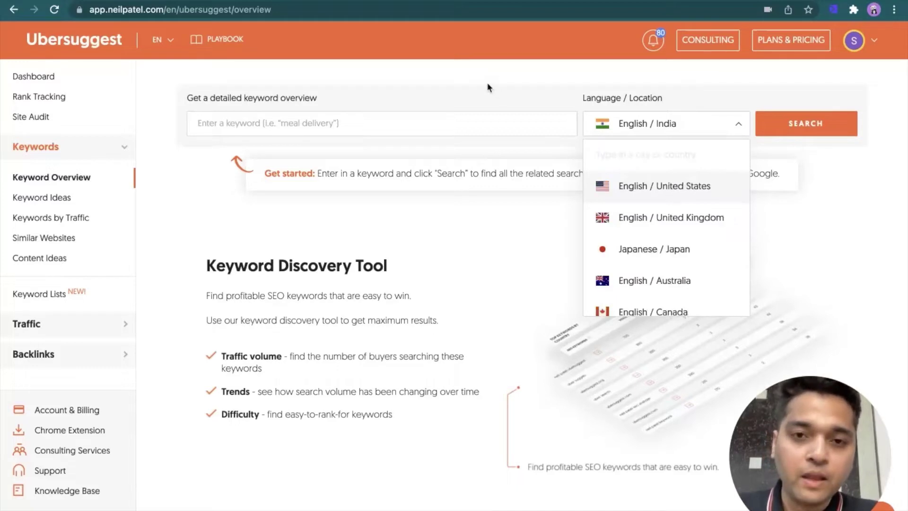
left_click(450, 90)
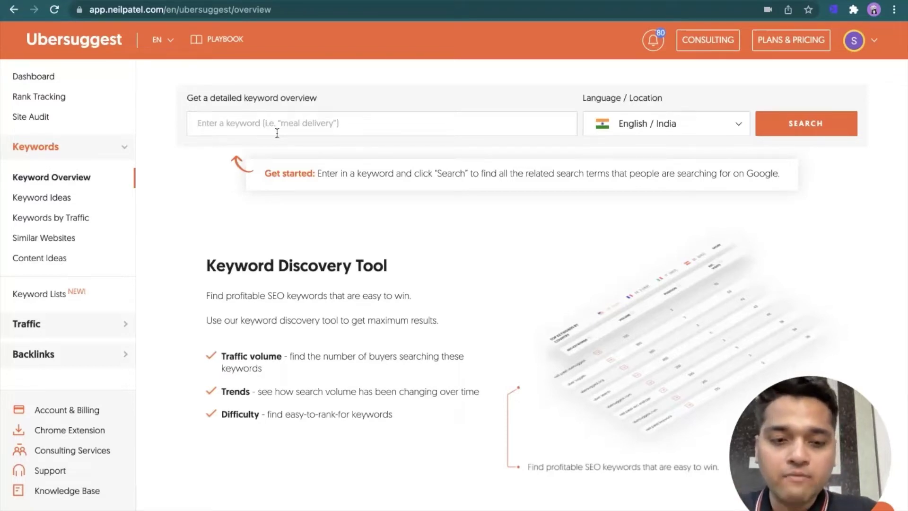
Run the keyword overview for 'buy shirts online' and bring up the Add to List options
type("buy shir")
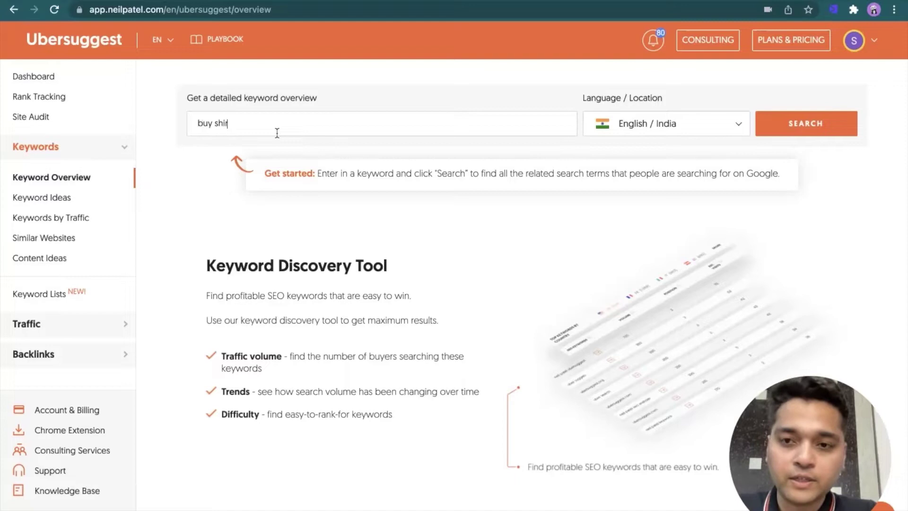
type("ts online")
key("Return")
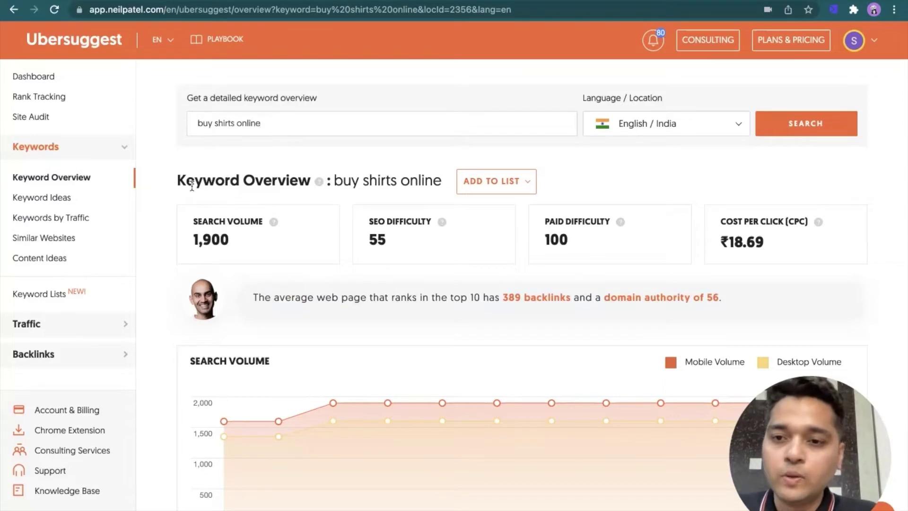
left_click(502, 188)
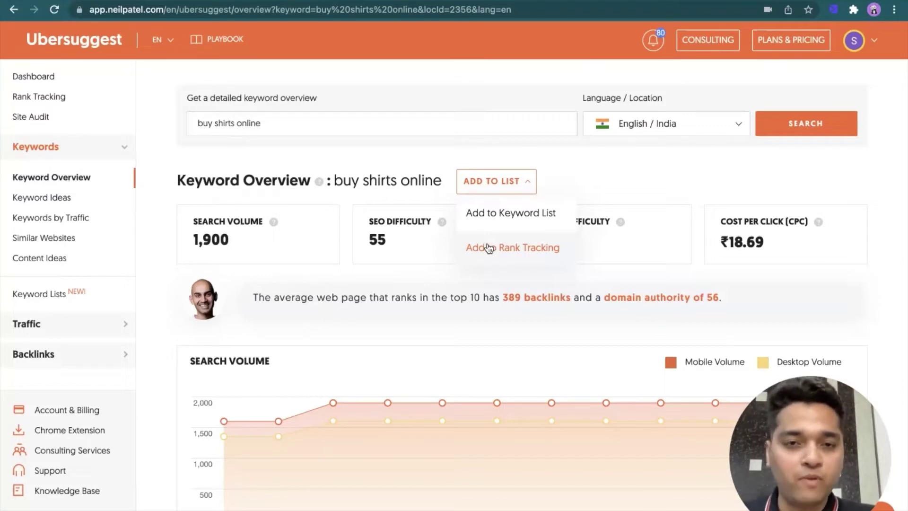
Dismiss the Add to List dropdown to reveal the 'buy shirts online' metrics
left_click(509, 154)
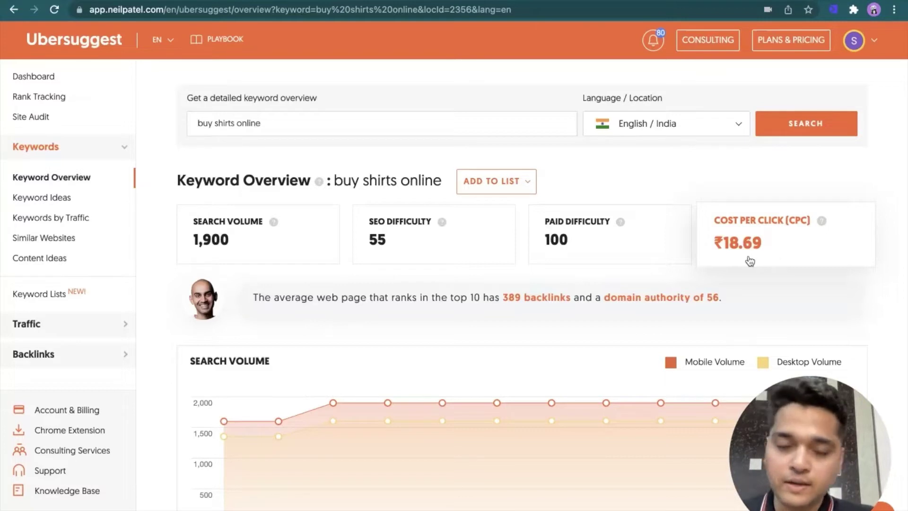
scroll(642, 277, "down", 1)
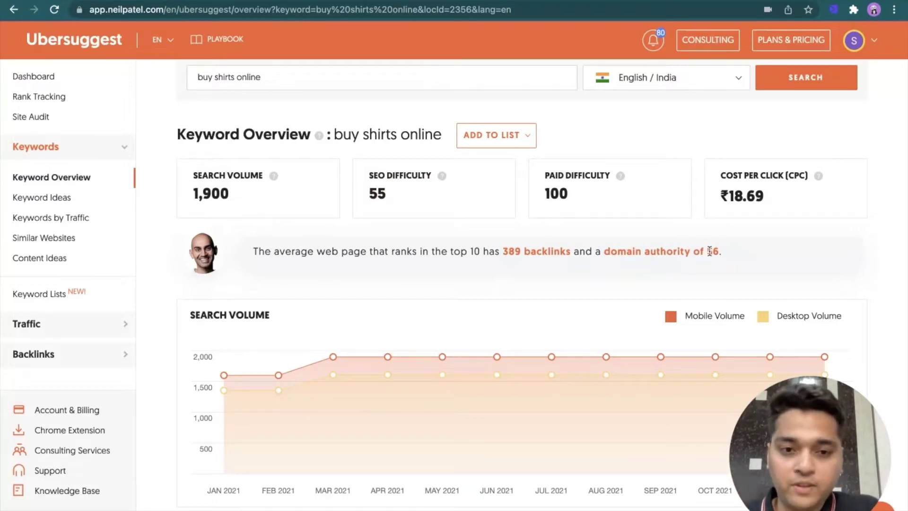
scroll(709, 251, "down", 2)
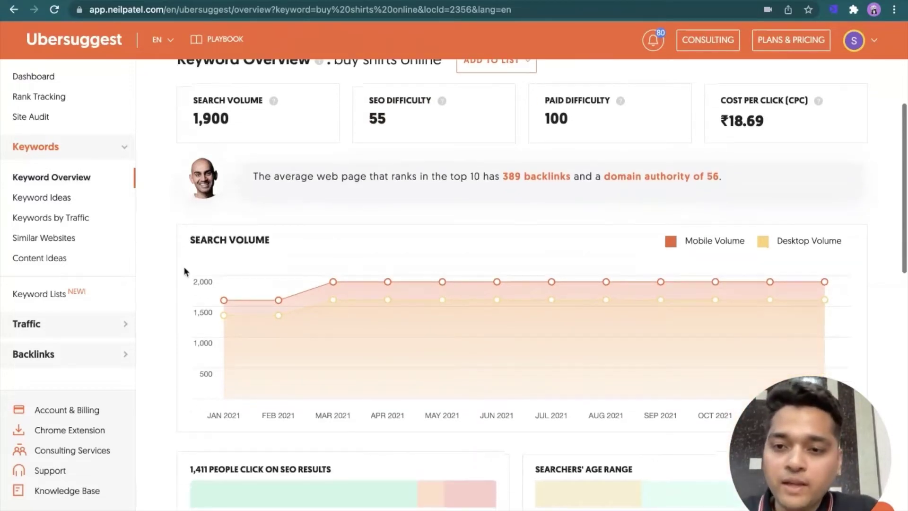
scroll(249, 243, "down", 2)
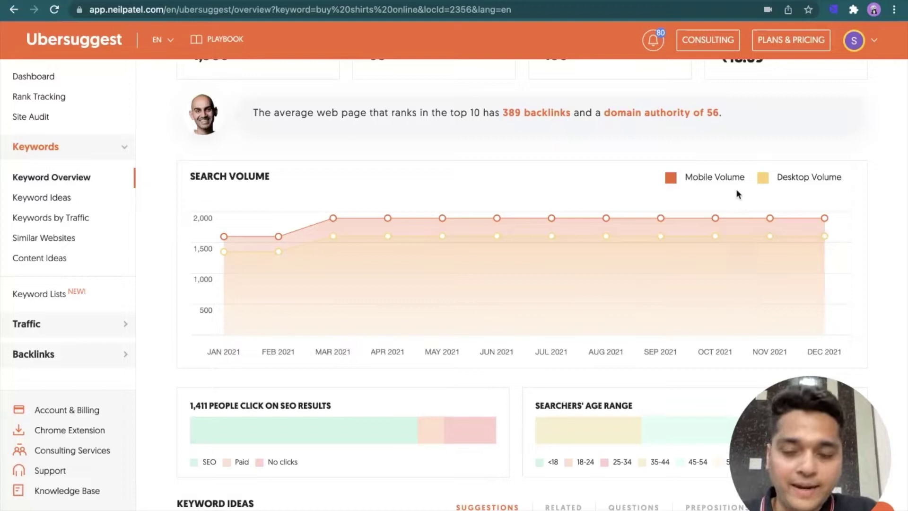
mouse_move(825, 220)
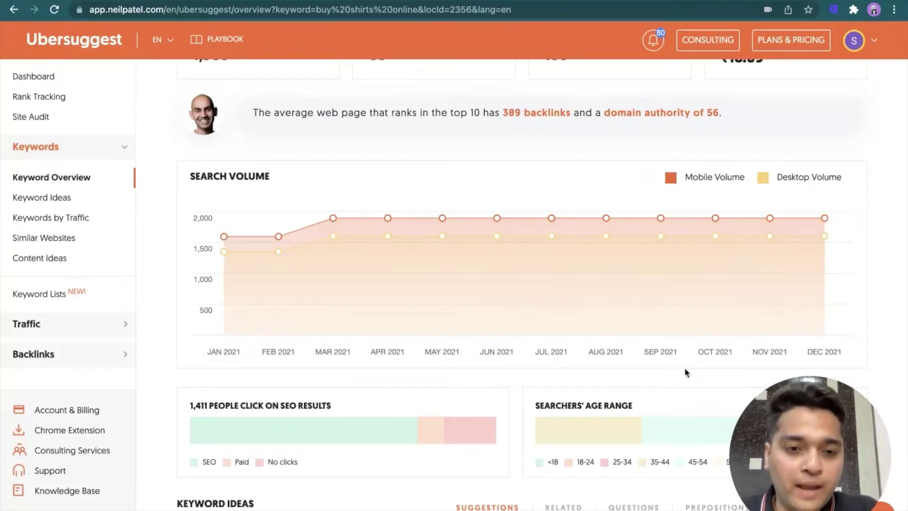
scroll(684, 373, "down", 1)
scroll(684, 372, "down", 5)
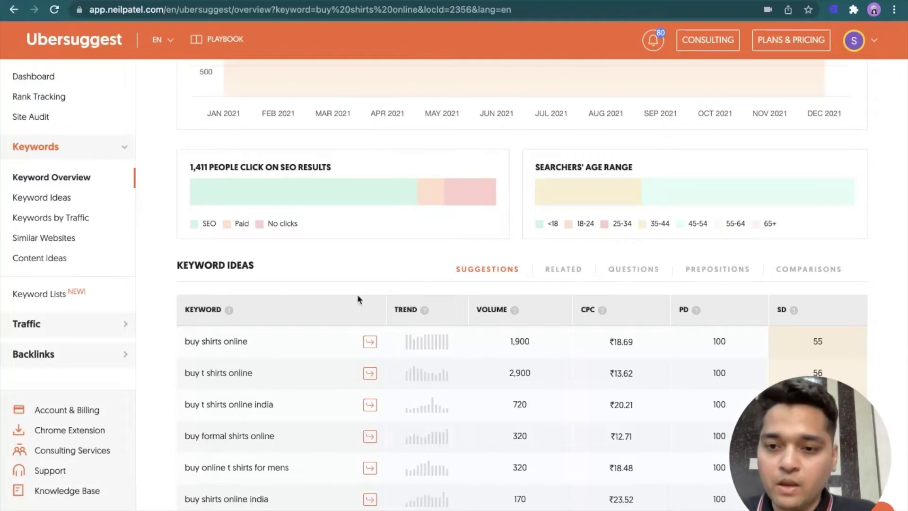
scroll(358, 298, "down", 3)
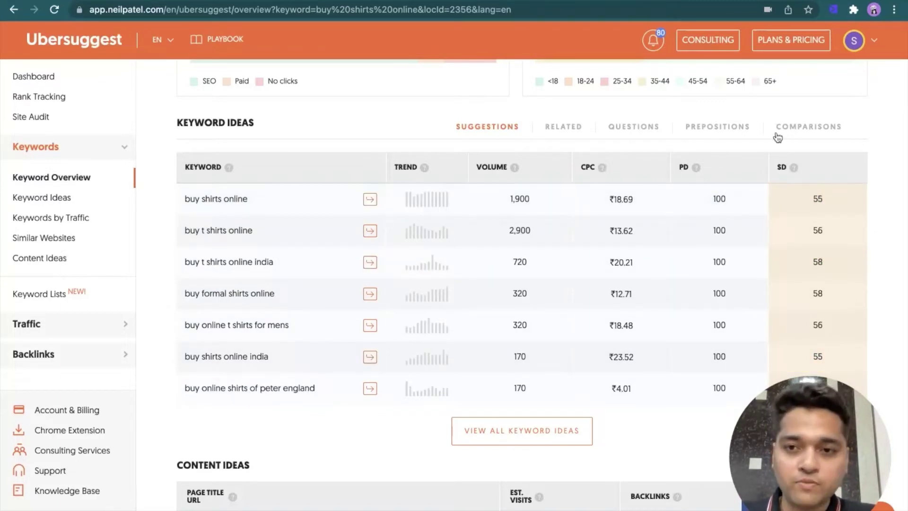
scroll(332, 337, "down", 3)
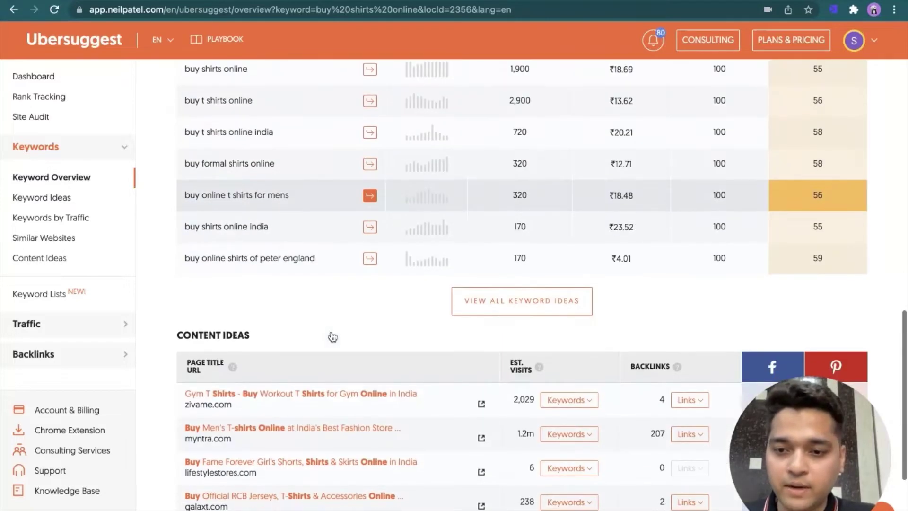
scroll(333, 336, "down", 2)
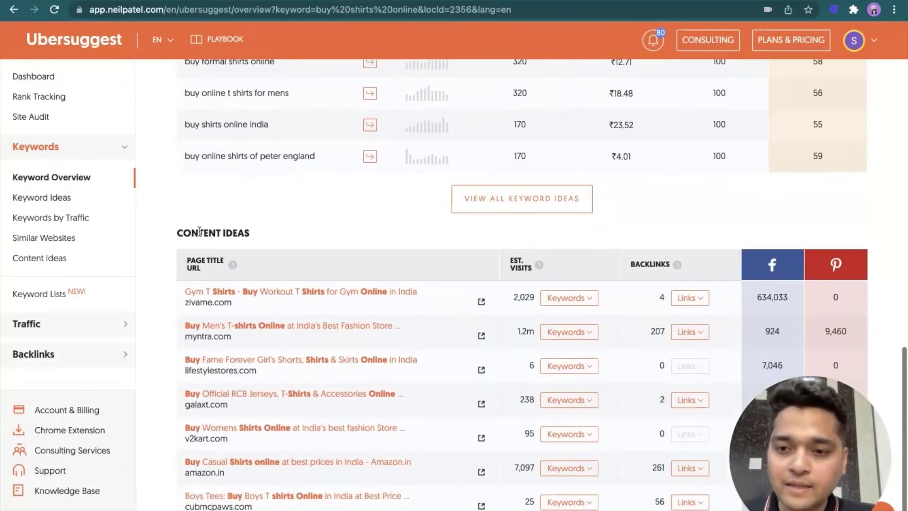
left_click_drag(199, 231, 254, 235)
left_click(253, 235)
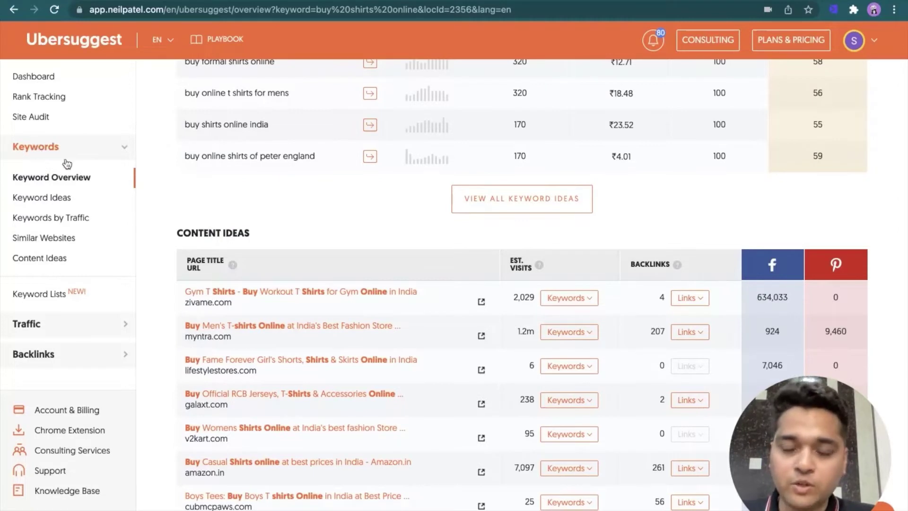
scroll(290, 217, "down", 2)
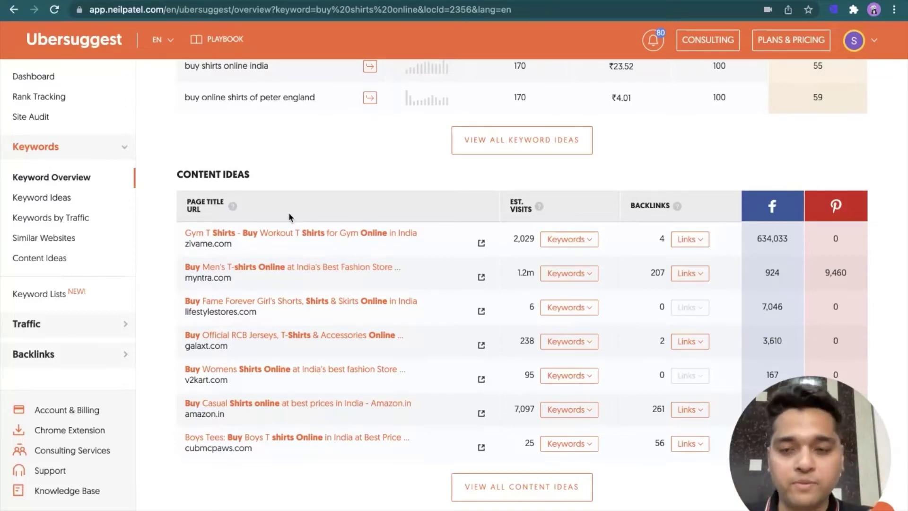
scroll(289, 211, "up", 15)
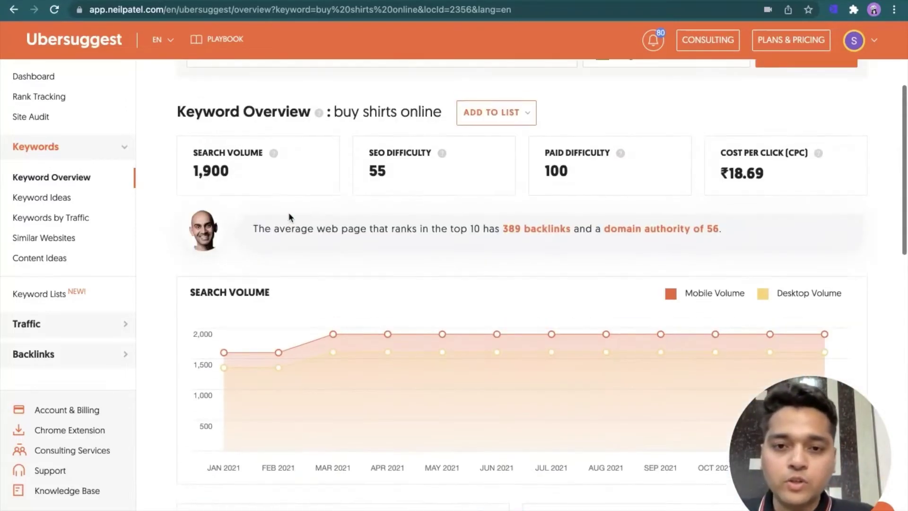
scroll(288, 212, "down", 8)
scroll(289, 217, "down", 2)
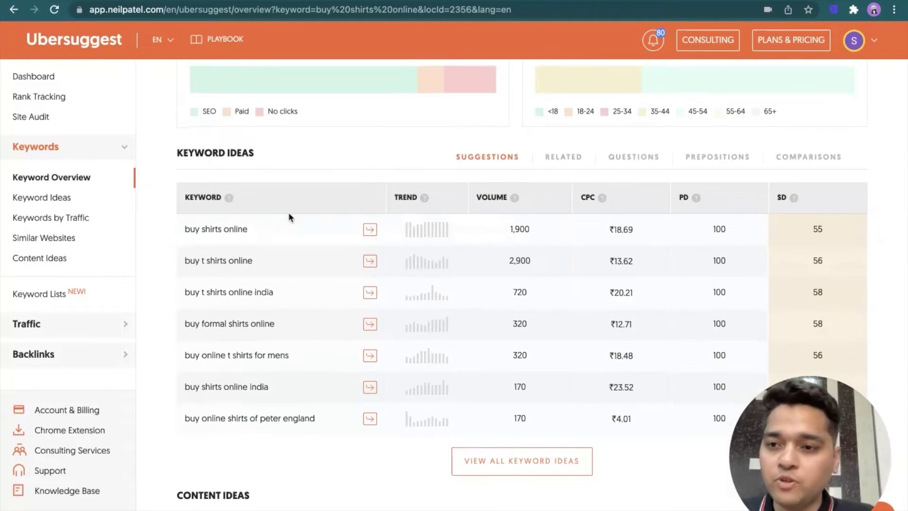
scroll(289, 217, "down", 1)
scroll(289, 215, "down", 1)
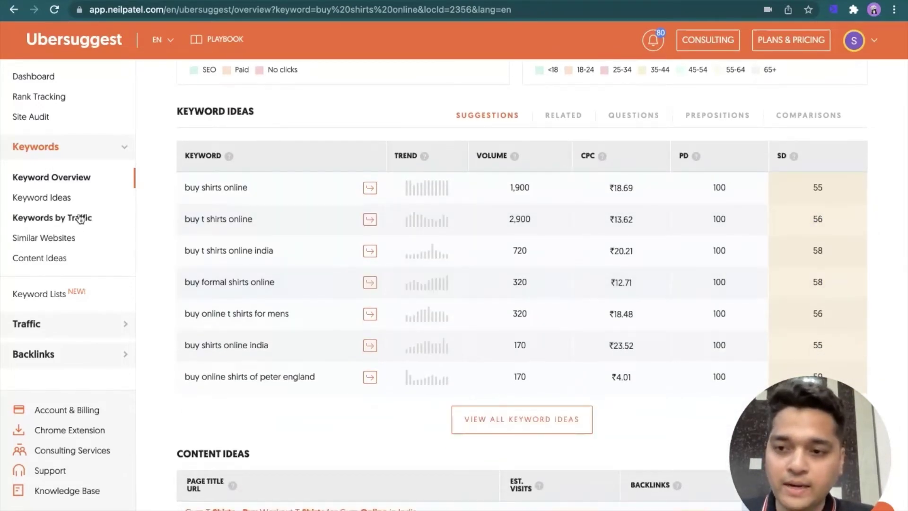
left_click(496, 416)
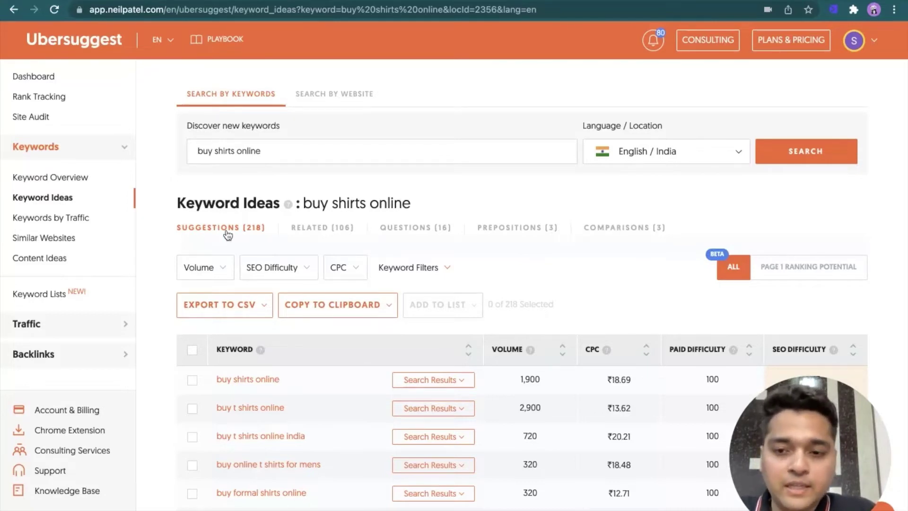
scroll(227, 235, "down", 4)
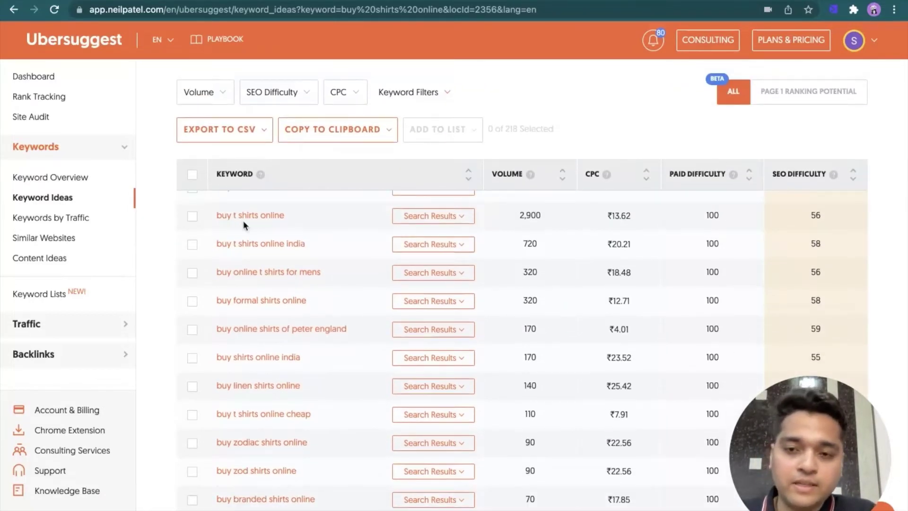
scroll(243, 221, "up", 4)
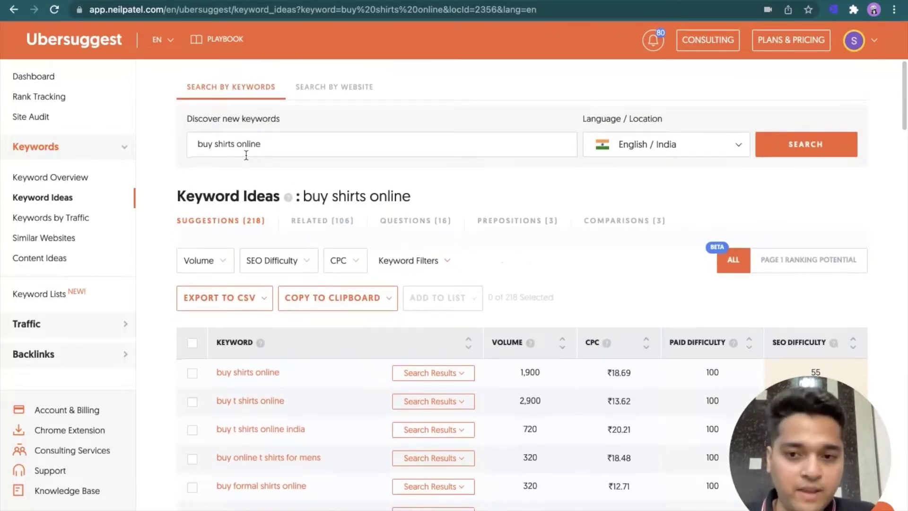
scroll(246, 155, "down", 3)
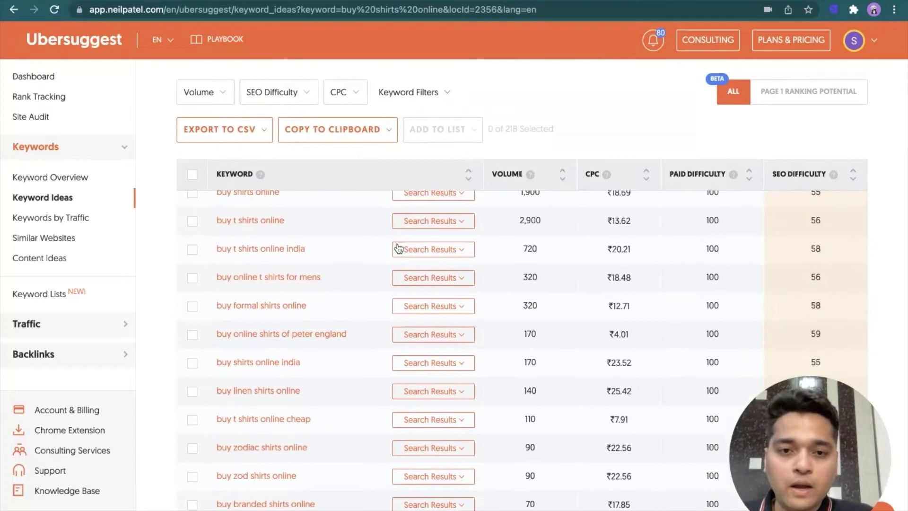
scroll(522, 236, "up", 1)
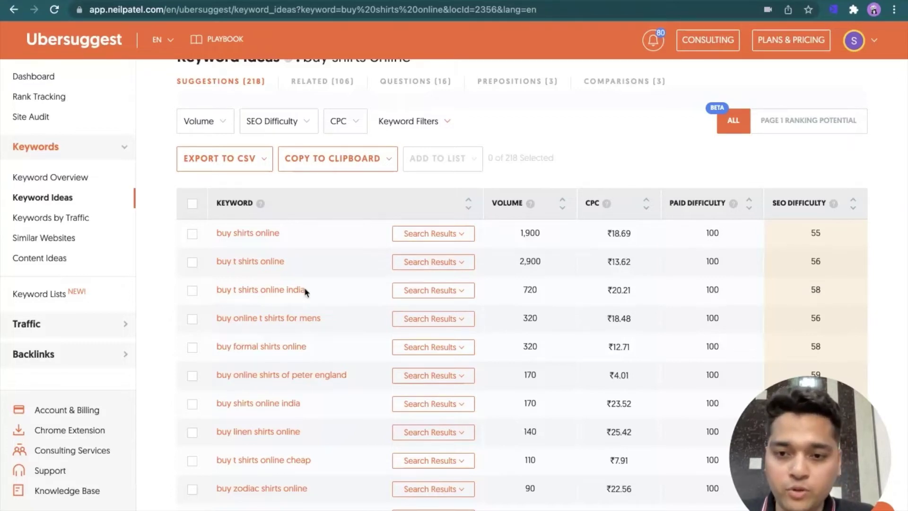
scroll(290, 371, "down", 1)
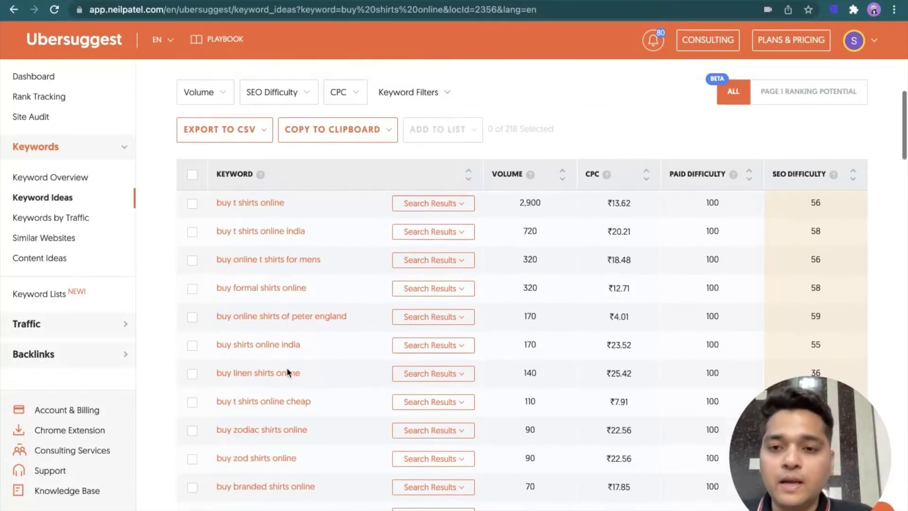
scroll(290, 371, "up", 3)
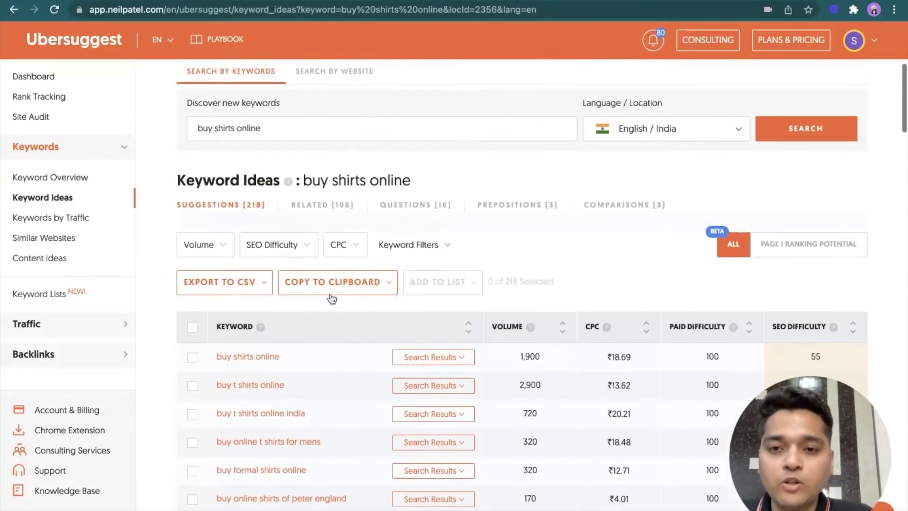
Browse the 106 related keywords for 'buy shirts online', including 'buy shirts online for men'
left_click(322, 206)
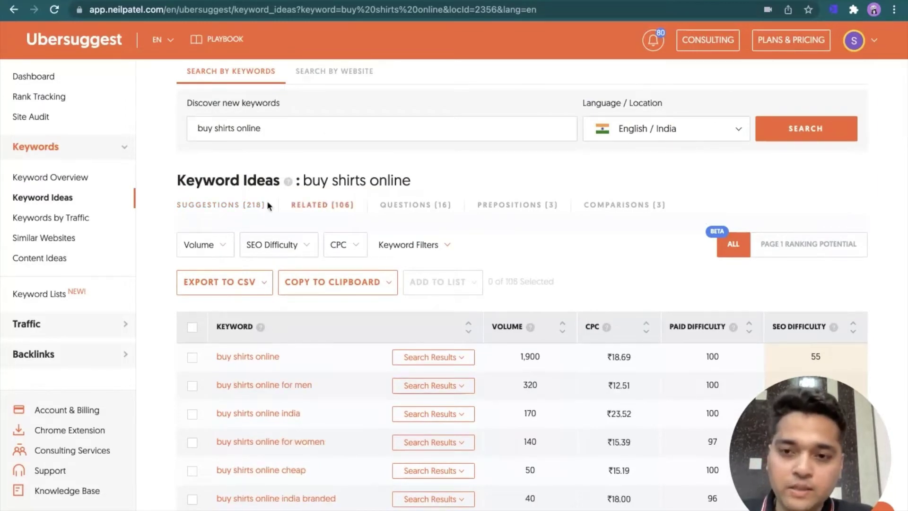
scroll(233, 399, "down", 2)
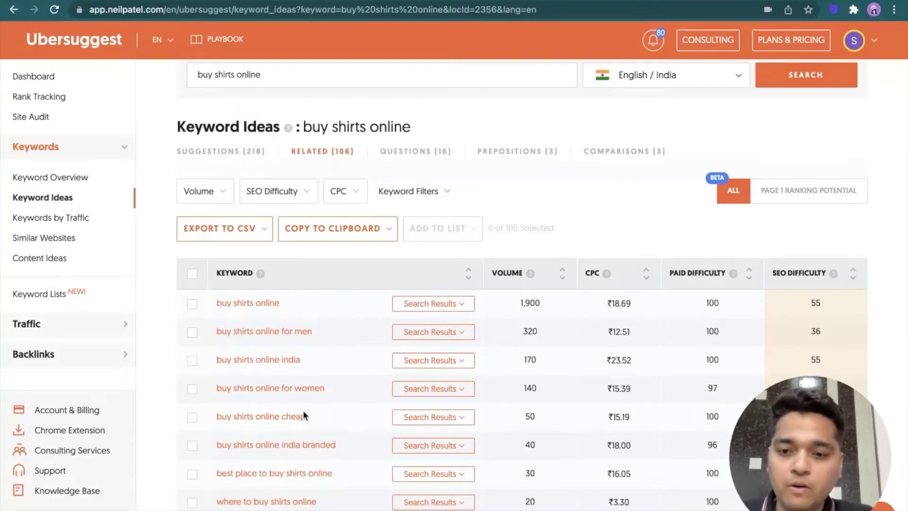
scroll(303, 417, "up", 1)
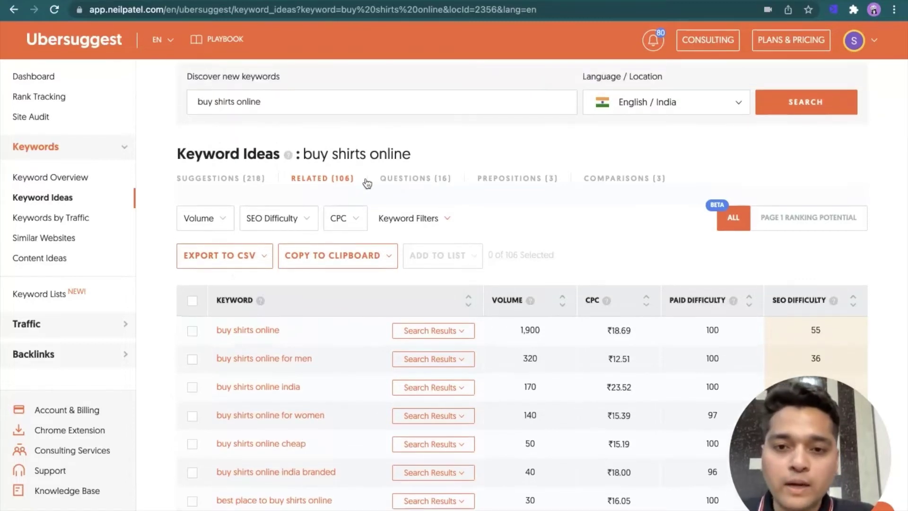
Browse the 16 question keywords for 'buy shirts online', led by 'where to buy shirts online'
left_click(409, 185)
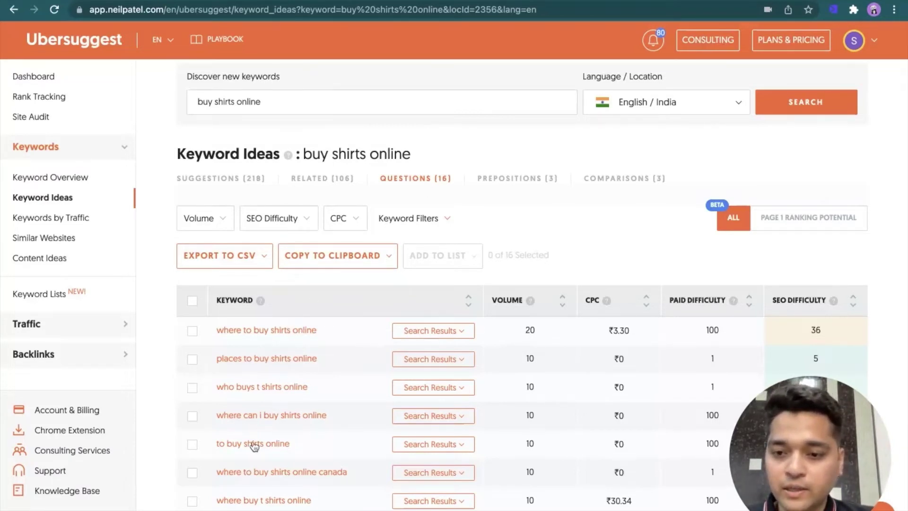
scroll(249, 444, "down", 3)
scroll(251, 448, "down", 3)
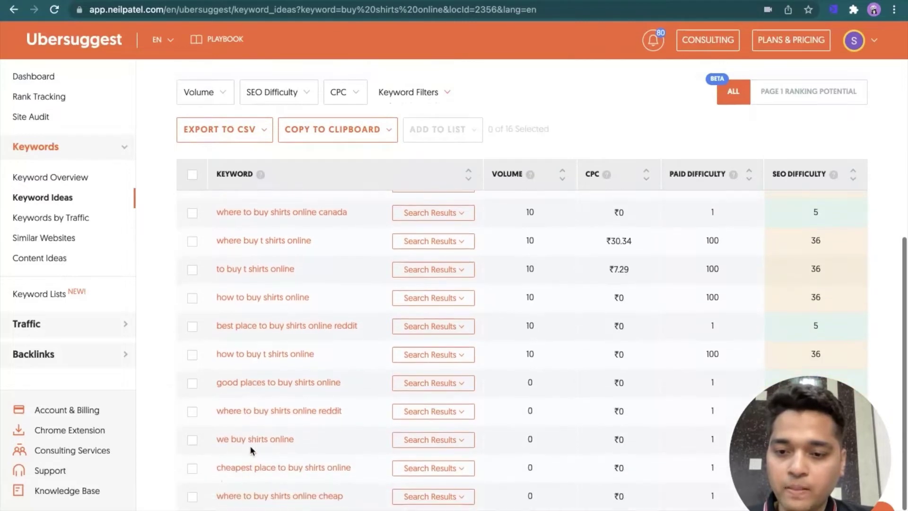
scroll(249, 450, "down", 1)
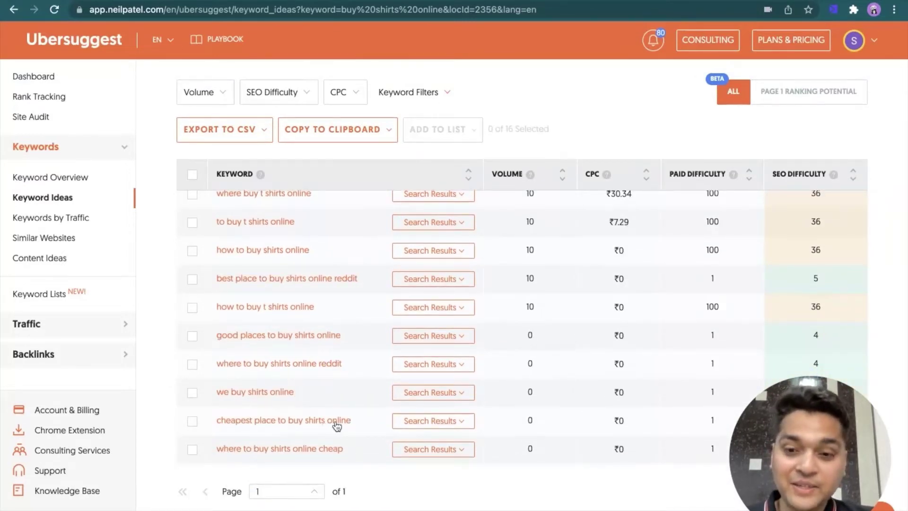
scroll(337, 426, "up", 1)
scroll(336, 425, "up", 5)
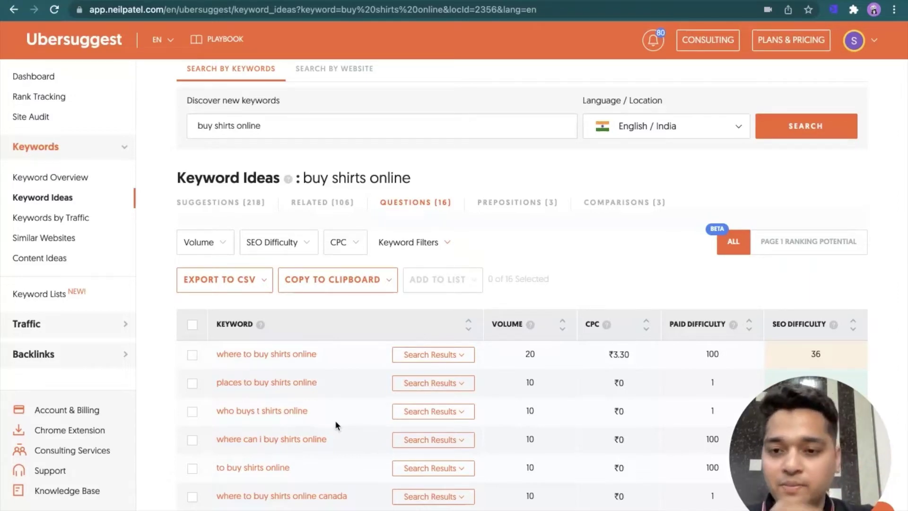
scroll(336, 423, "down", 3)
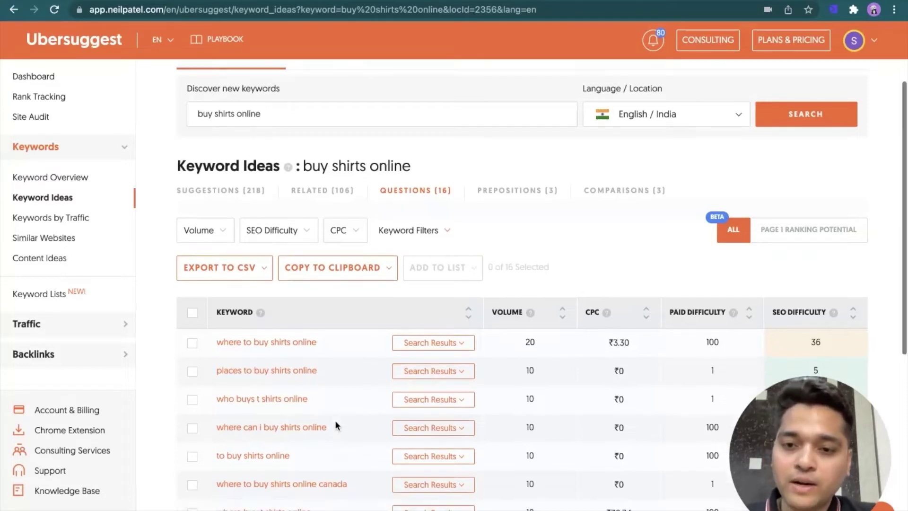
View the preposition keywords for 'buy shirts online'
scroll(334, 423, "down", 1)
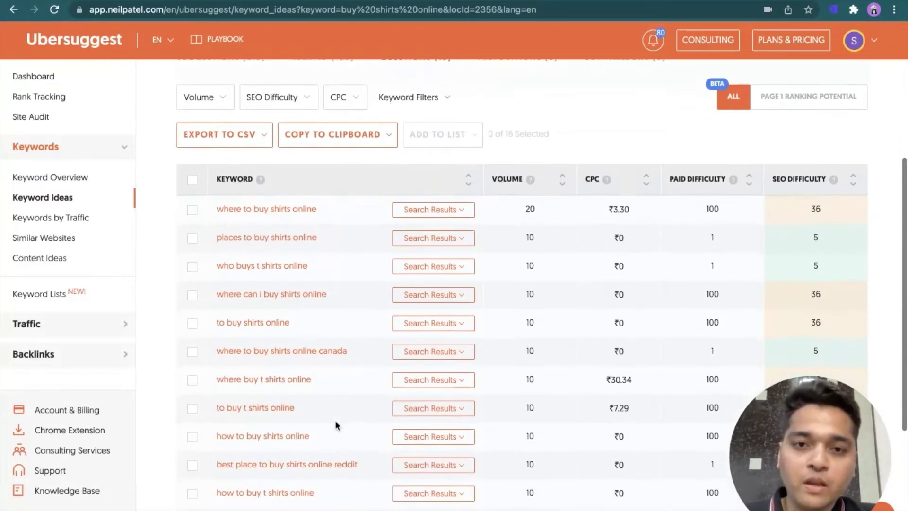
scroll(340, 416, "up", 1)
left_click(508, 90)
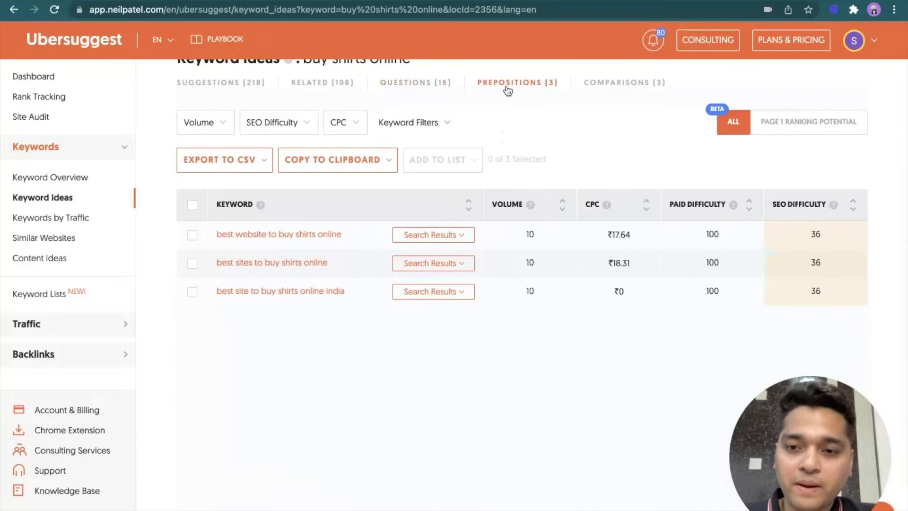
scroll(501, 94, "up", 3)
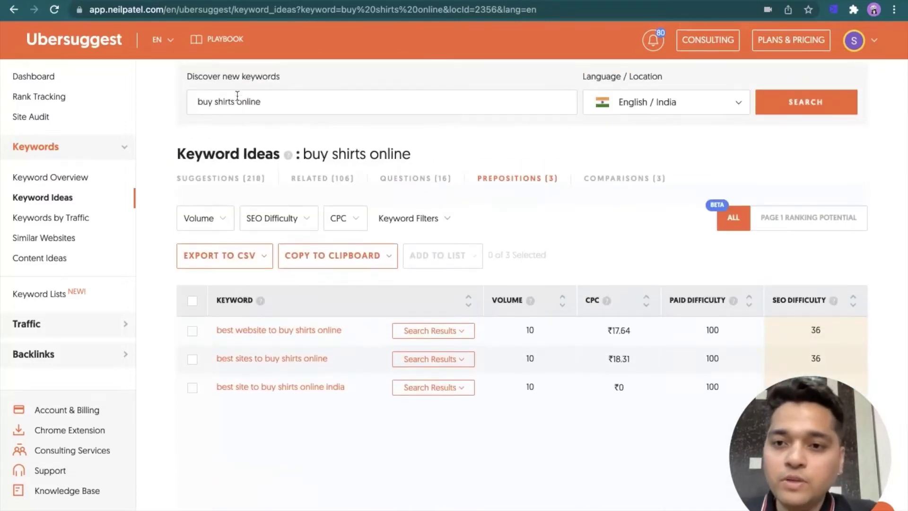
Replace the search phrase with 'shirts' to get 532 keyword suggestions
triple_click(251, 111)
type("shirts")
key("Return")
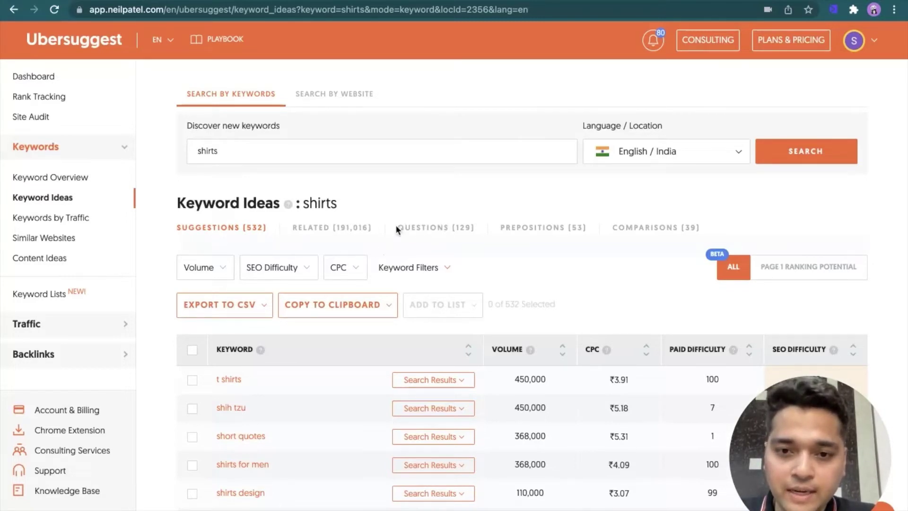
Browse the 129 question keywords for 'shirts', led by 'how shirts are printed'
left_click(410, 232)
scroll(441, 267, "down", 3)
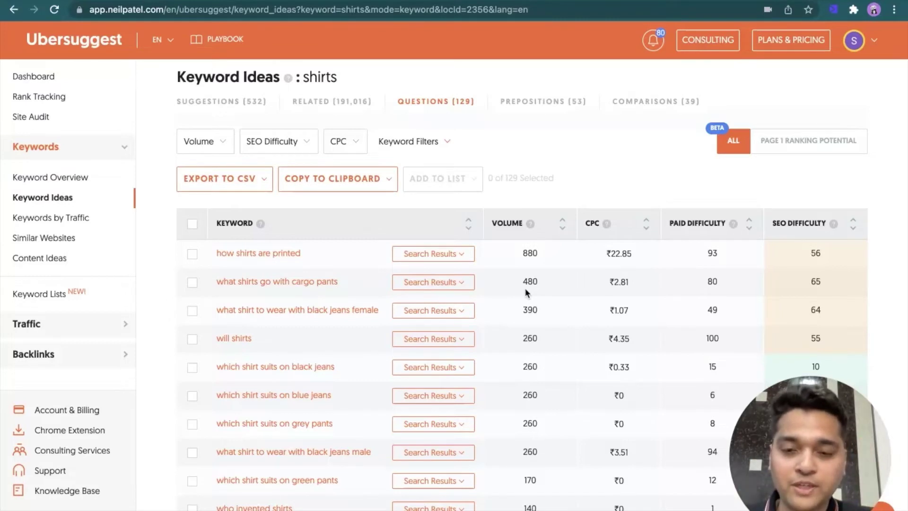
scroll(525, 288, "down", 2)
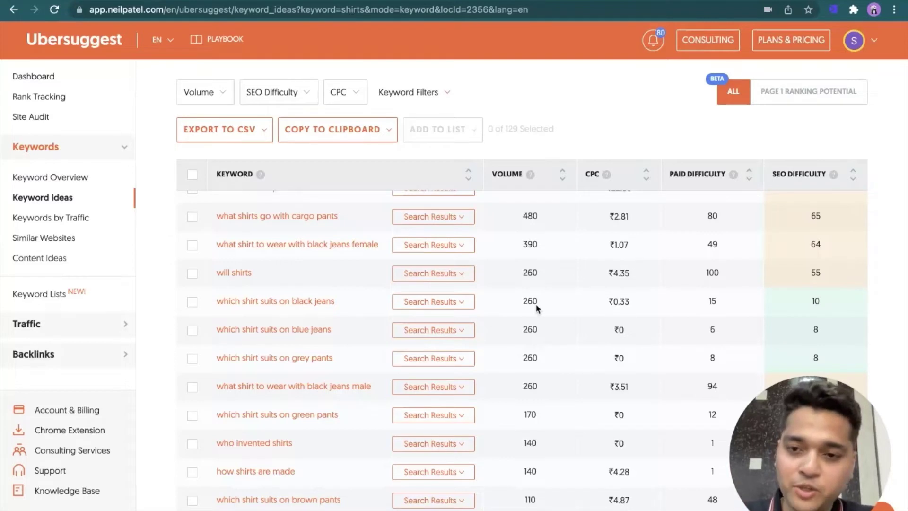
scroll(535, 303, "down", 3)
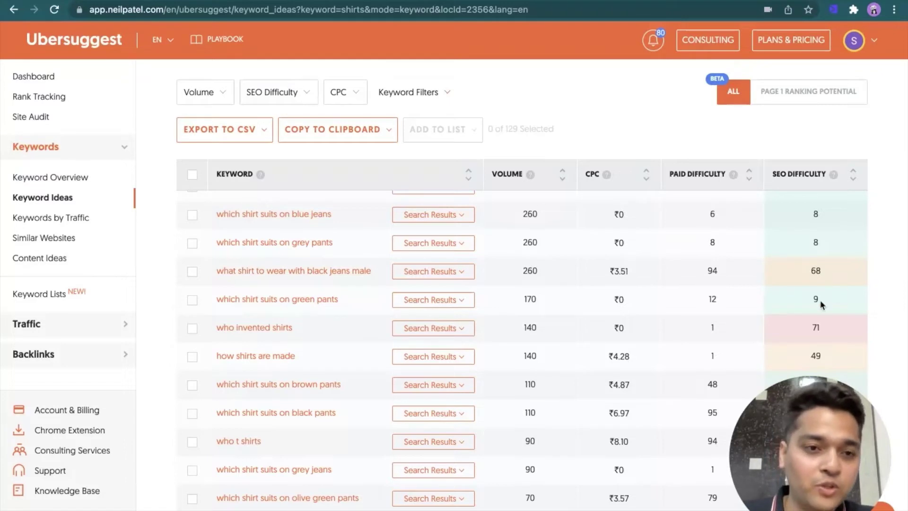
Tick 'which shirt suits on blue jeans' and 'which shirt suits on green pants', preview Add to List, then clear the selection
left_click(191, 299)
left_click(191, 215)
scroll(196, 255, "up", 2)
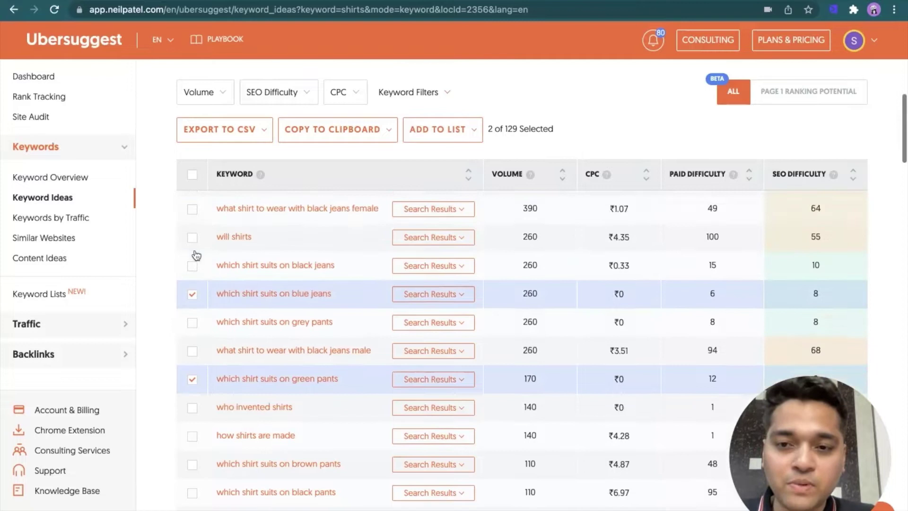
scroll(194, 249, "up", 4)
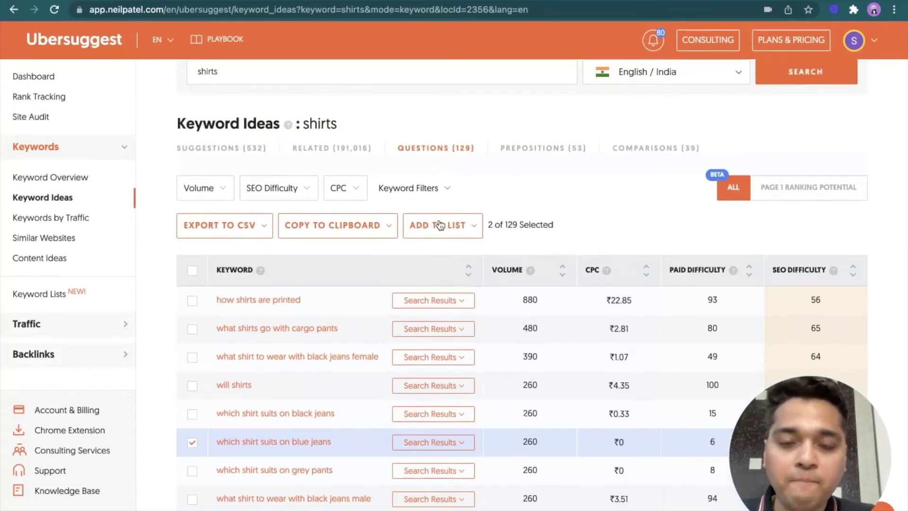
left_click(440, 225)
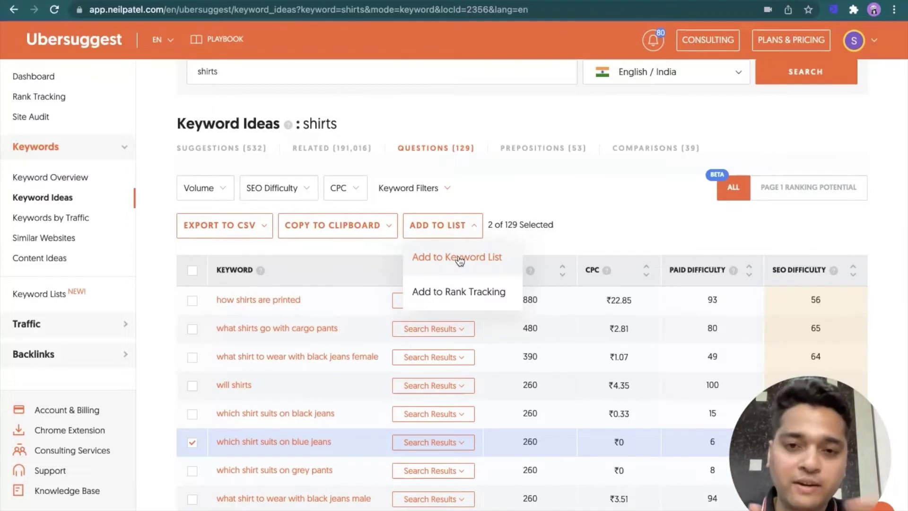
left_click(504, 190)
left_click(192, 270)
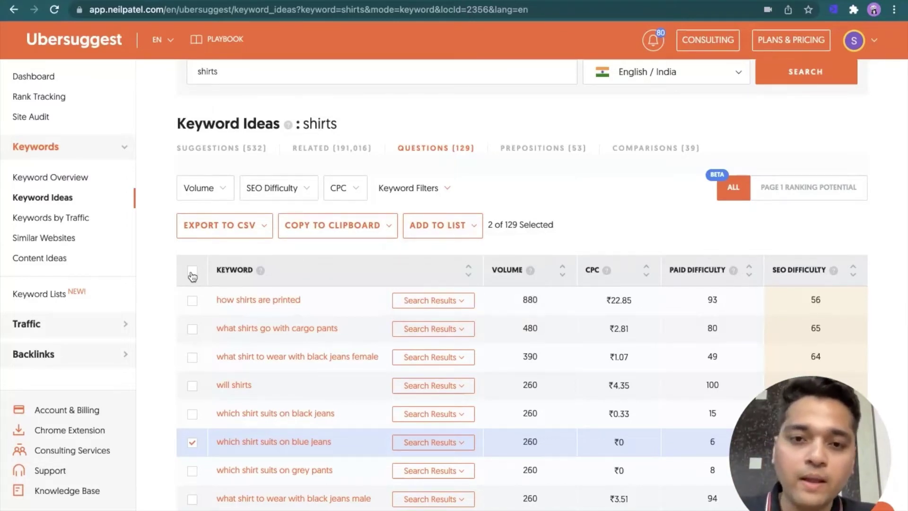
Browse the preposition keywords for 'shirts'
left_click(555, 154)
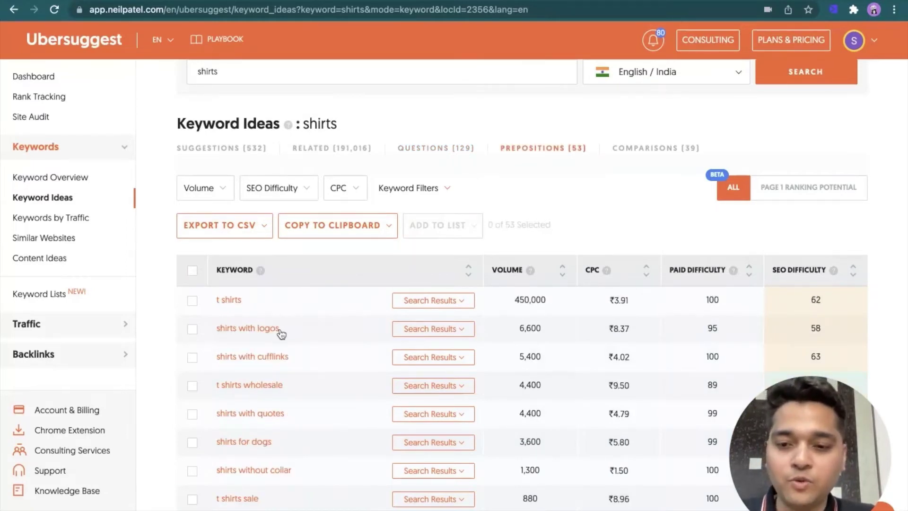
scroll(282, 334, "down", 4)
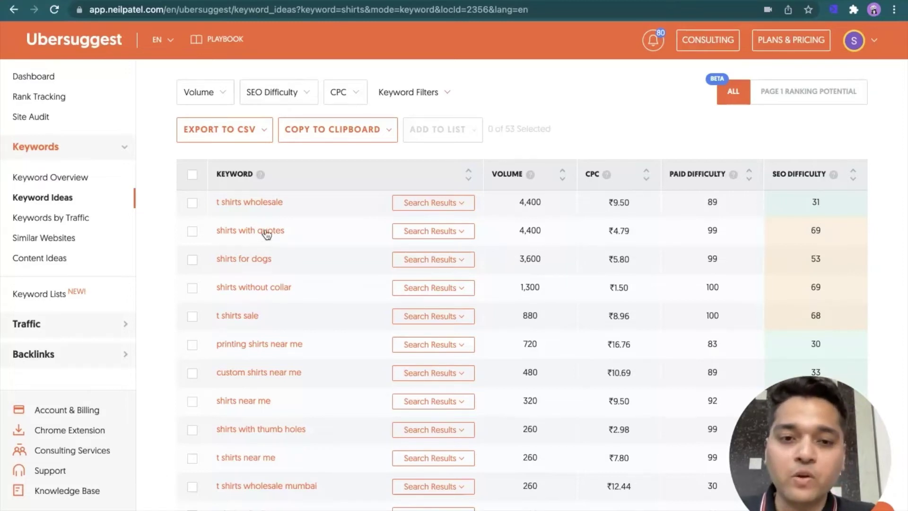
scroll(279, 232, "up", 2)
scroll(281, 231, "up", 2)
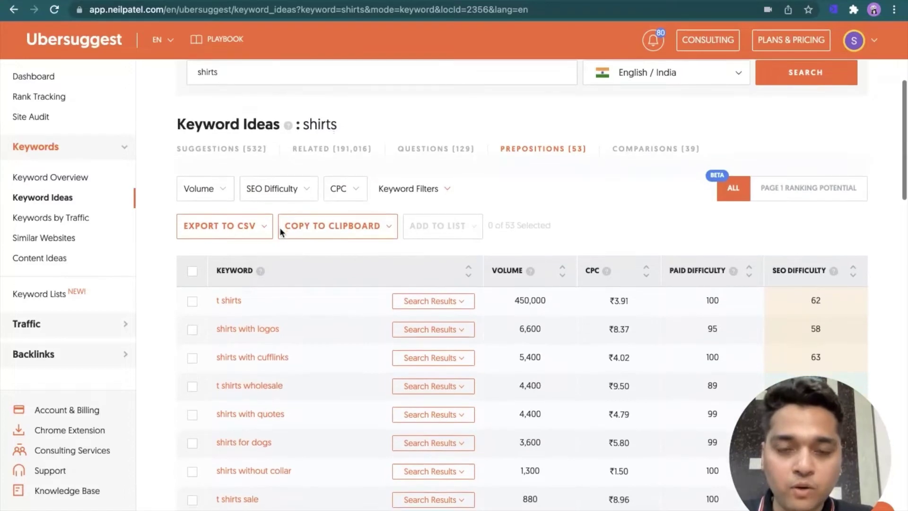
Browse the 39 comparison keywords for 'shirts', starting with 'shirts and skirts'
left_click(646, 149)
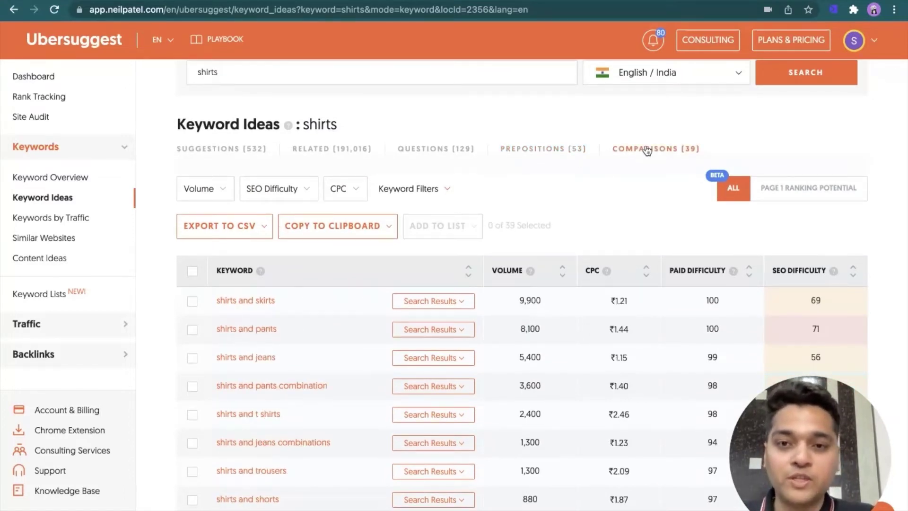
scroll(333, 271, "down", 5)
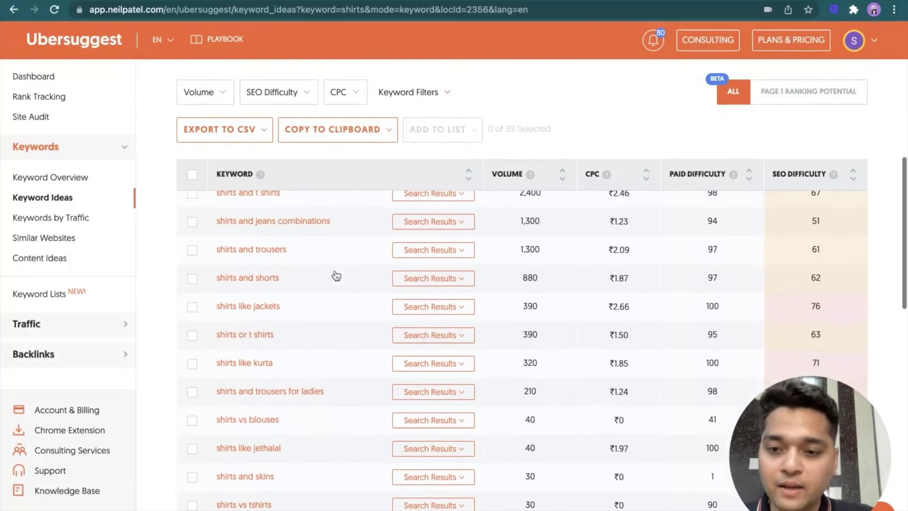
scroll(336, 275, "down", 4)
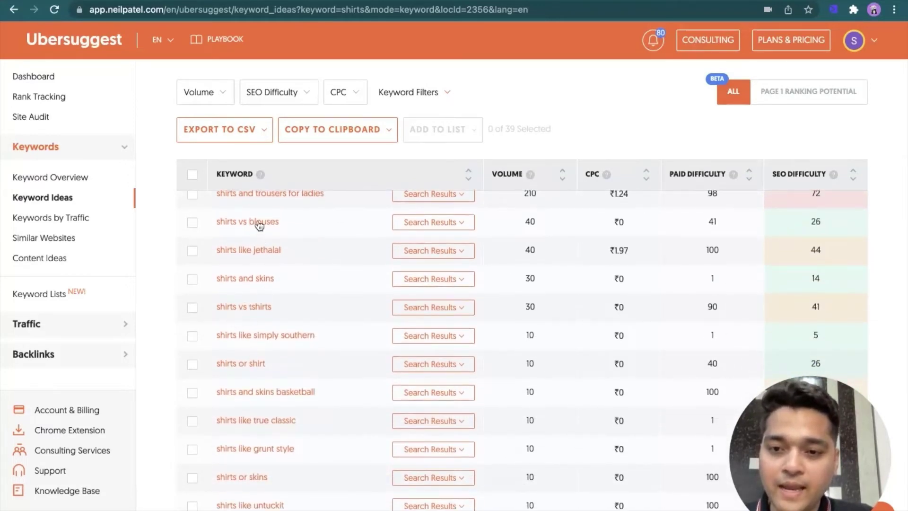
scroll(254, 254, "up", 1)
scroll(253, 254, "up", 5)
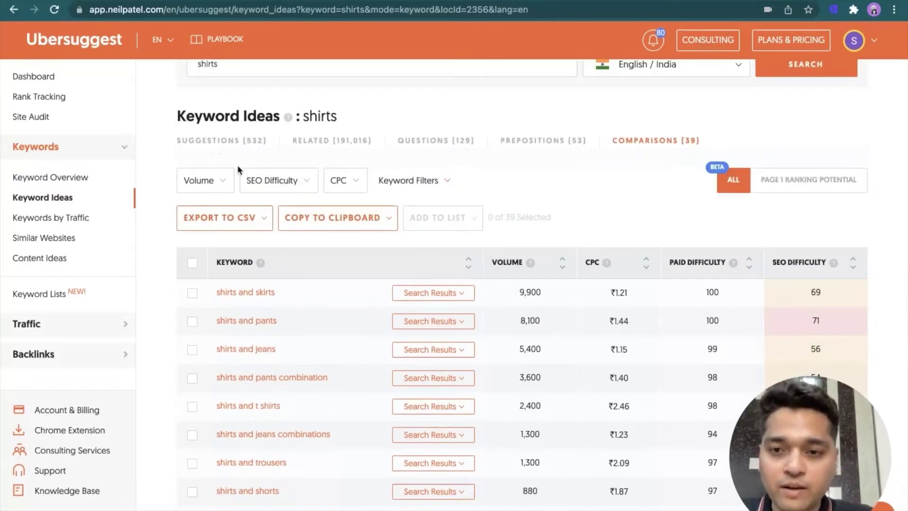
Show related keywords for 'shirts' limited to search volume 1,001–10,000
left_click(322, 144)
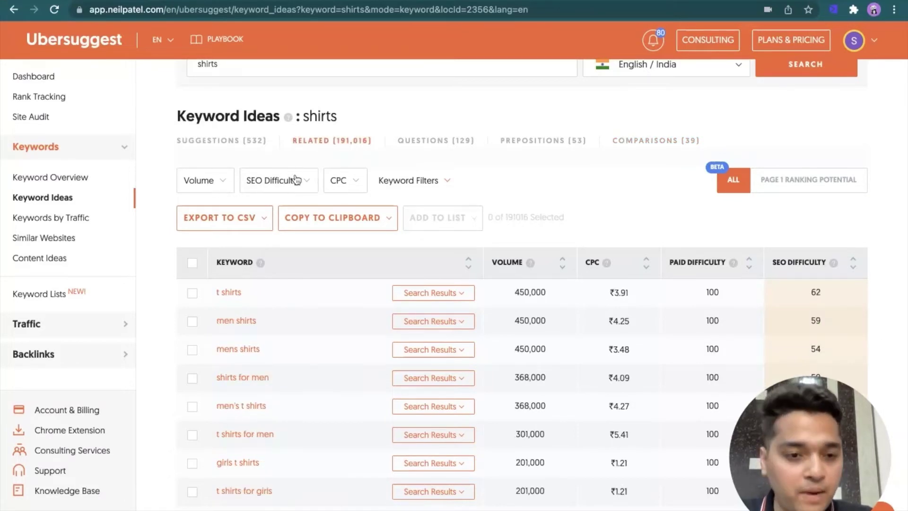
left_click(204, 180)
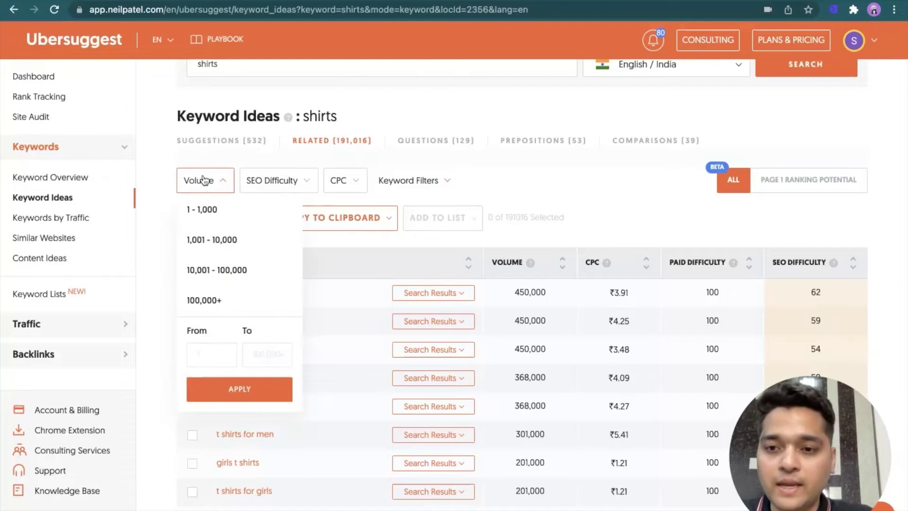
left_click(208, 240)
Restrict SEO difficulty to 40–60, leaving 1,420 keywords, and glance at the CPC range options
left_click(285, 186)
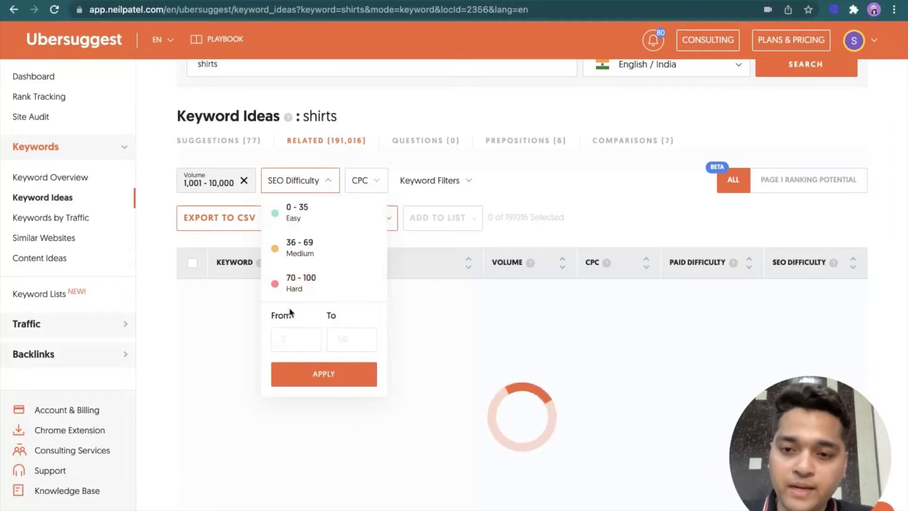
left_click(283, 340)
type("70")
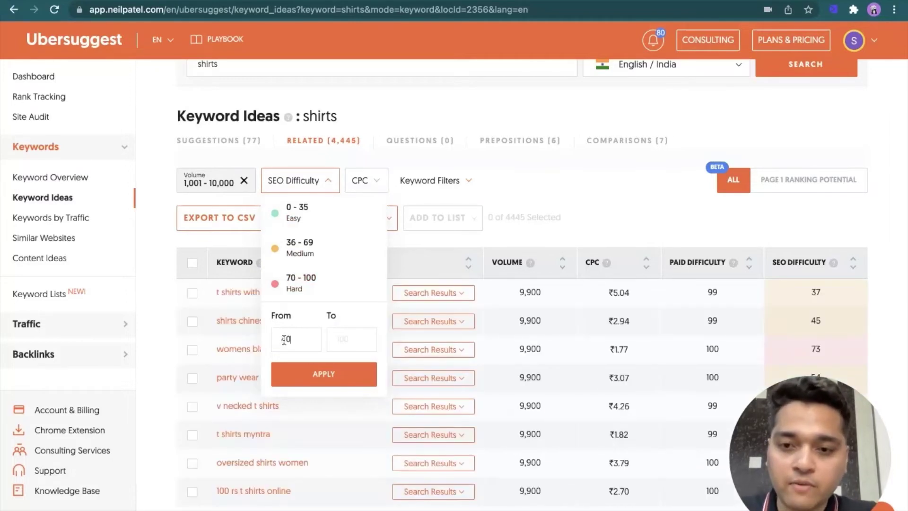
key("Tab")
type("60")
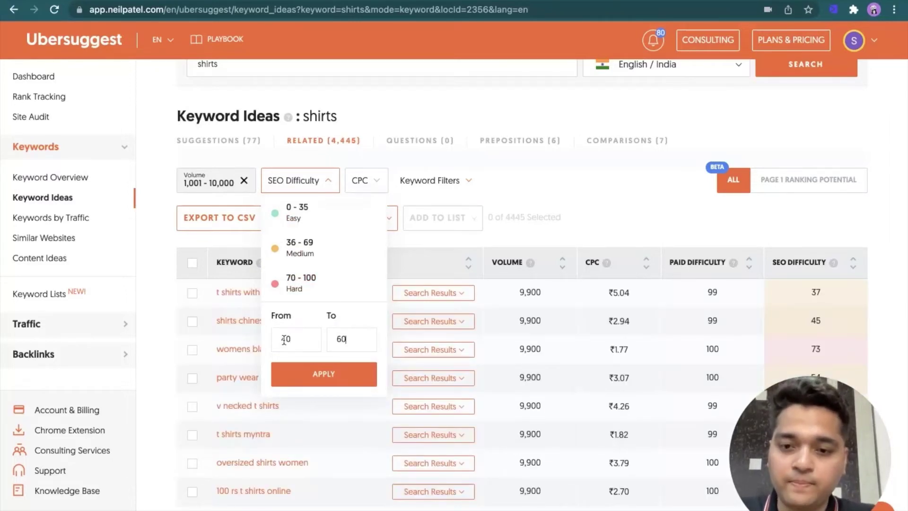
left_click(301, 384)
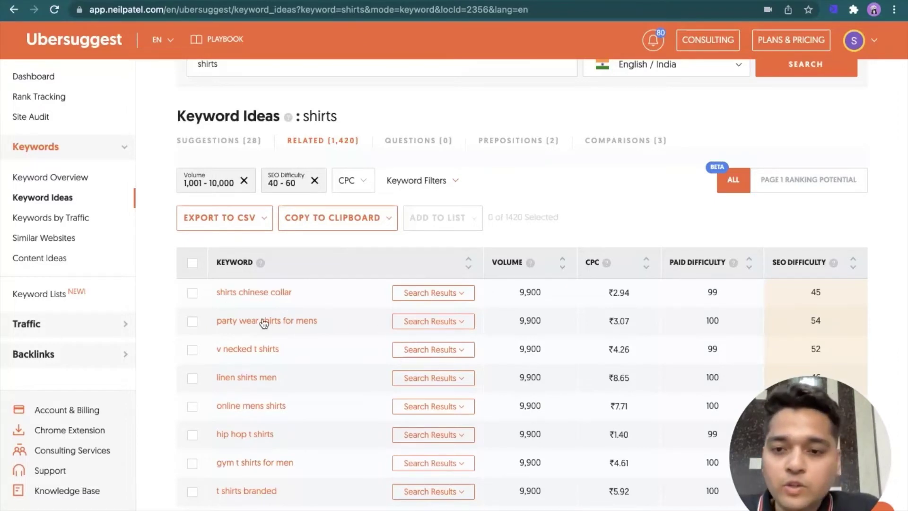
left_click(363, 184)
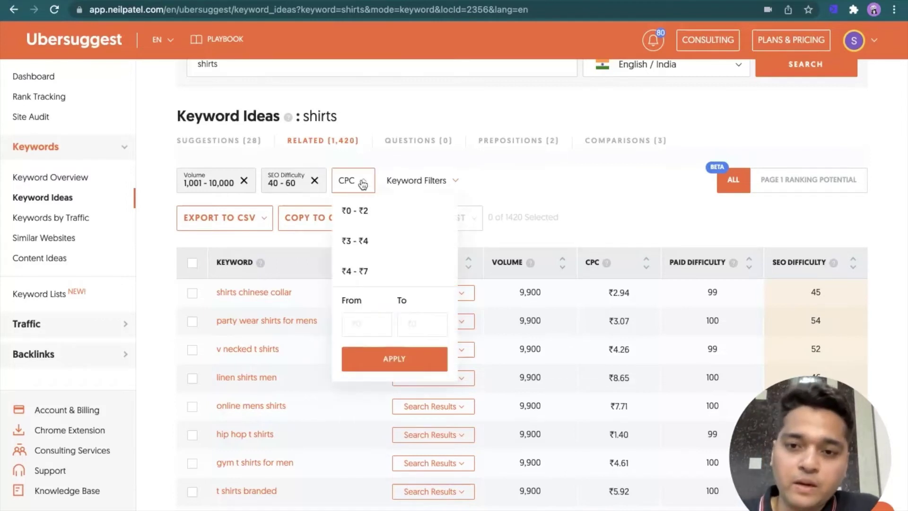
left_click(363, 184)
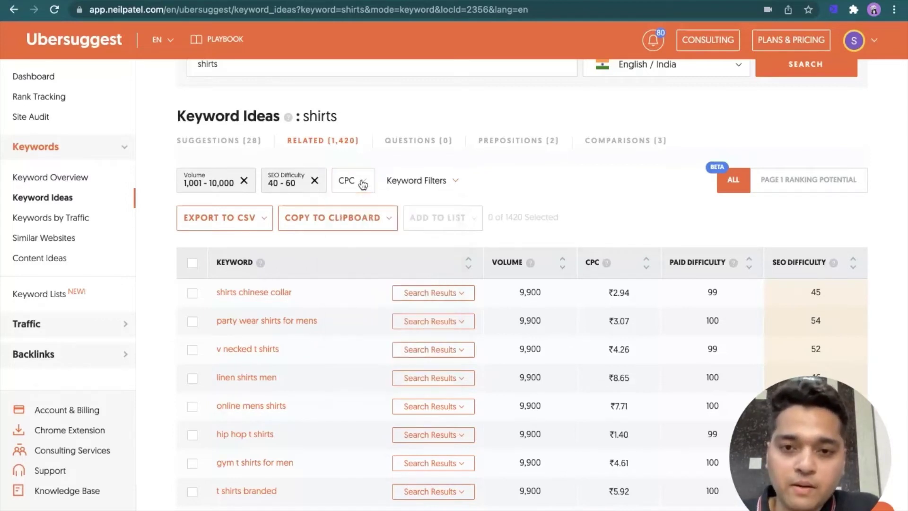
Remove the search volume and SEO difficulty filters
left_click(400, 182)
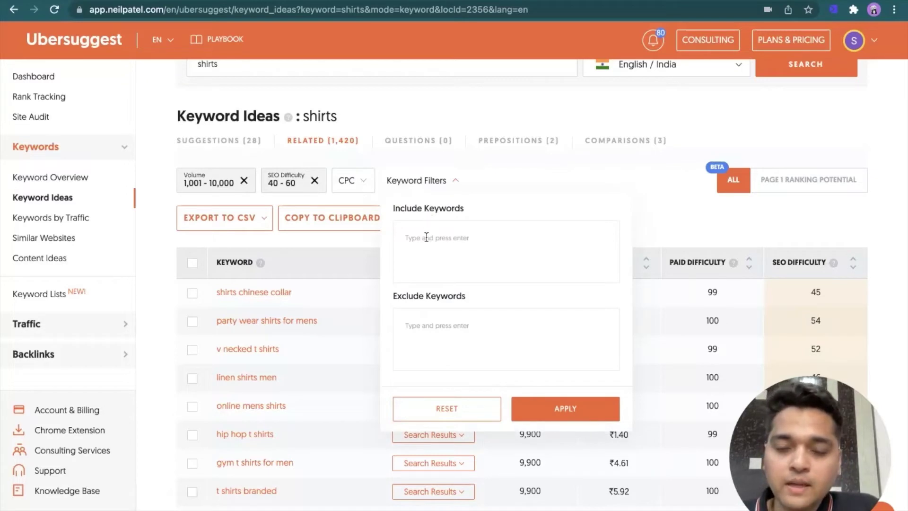
left_click(250, 182)
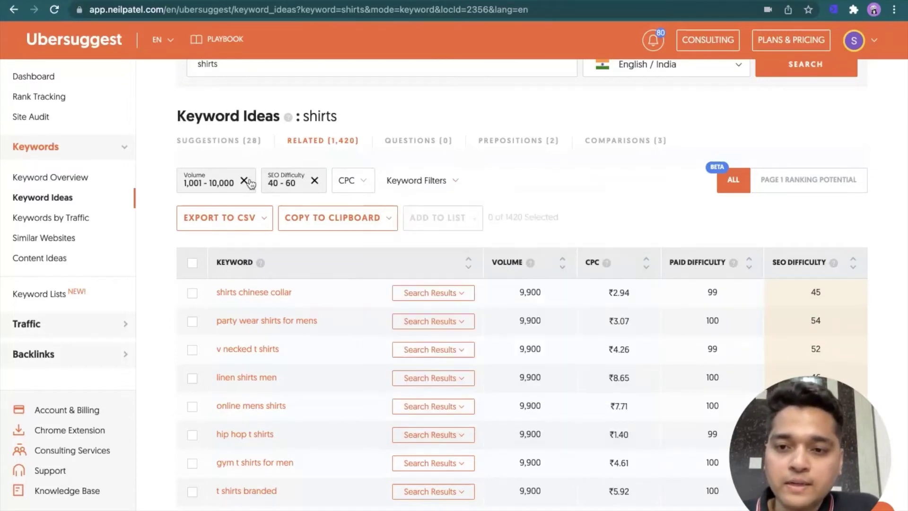
left_click(245, 181)
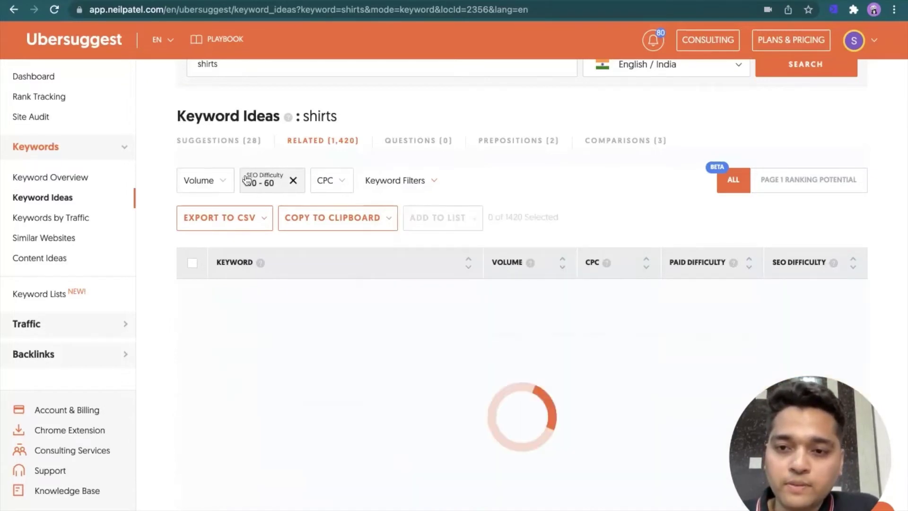
left_click(293, 181)
Apply a keyword filter requiring the word 'buy'
left_click(404, 184)
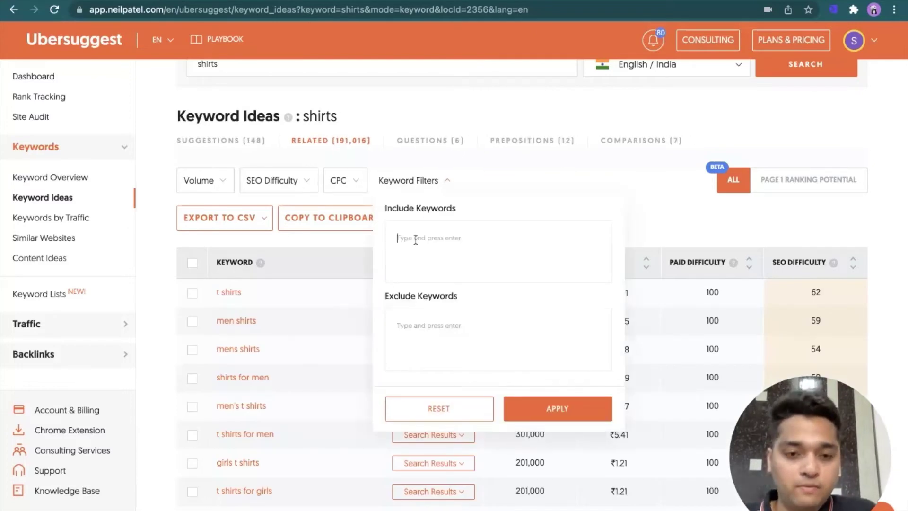
type("buy")
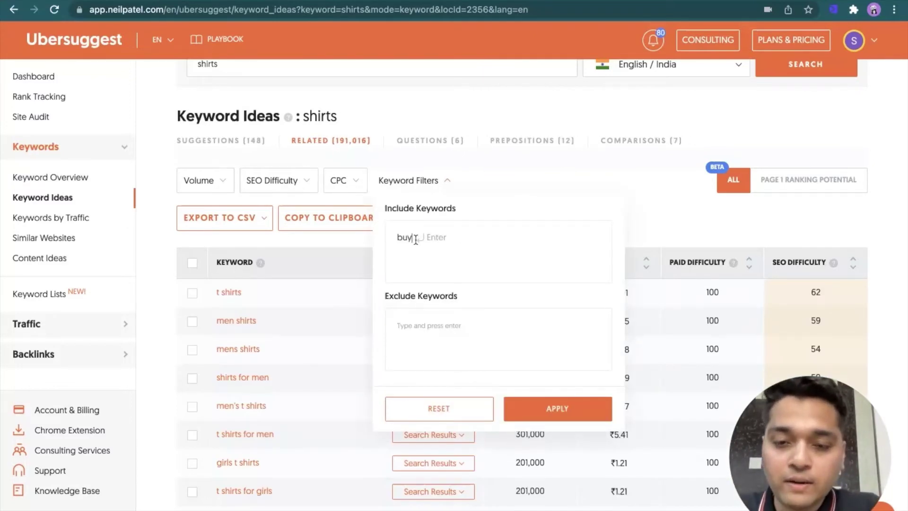
key("Return")
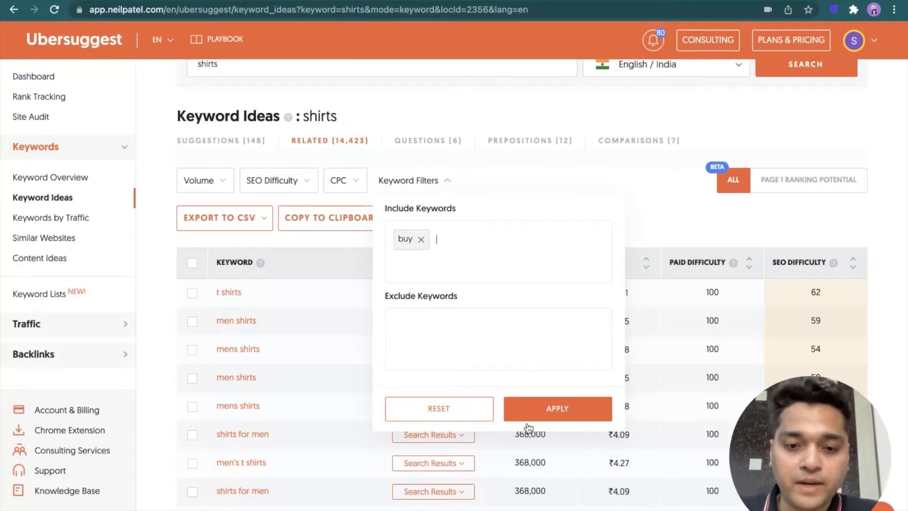
left_click(565, 406)
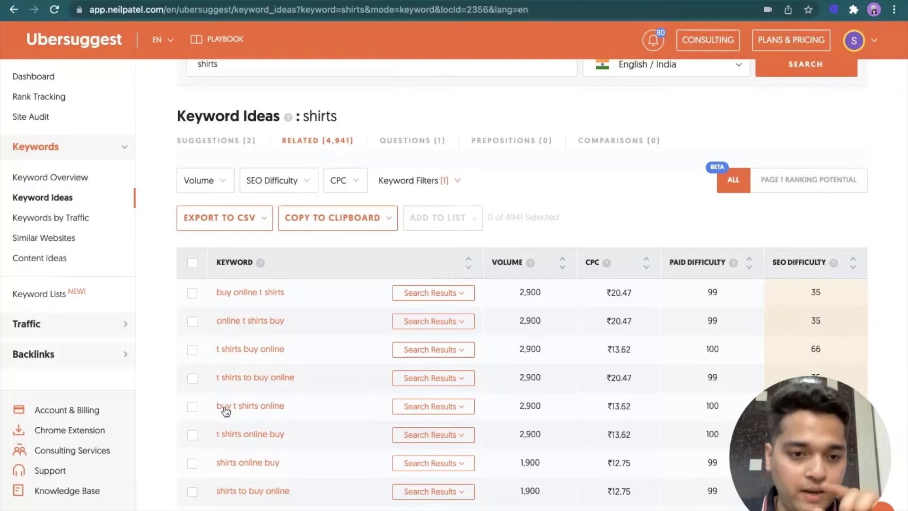
Remove the 'buy' include term to restore all 191,016 related keywords
left_click(440, 188)
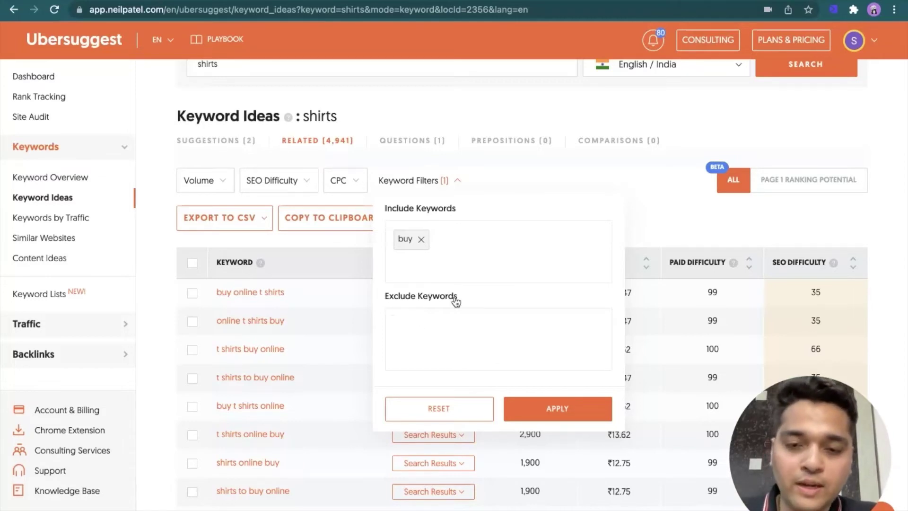
left_click(614, 178)
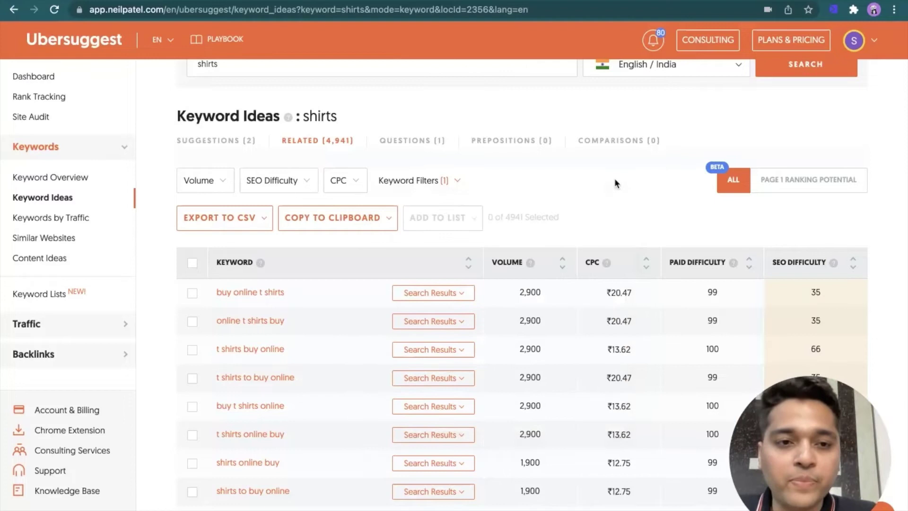
left_click(414, 185)
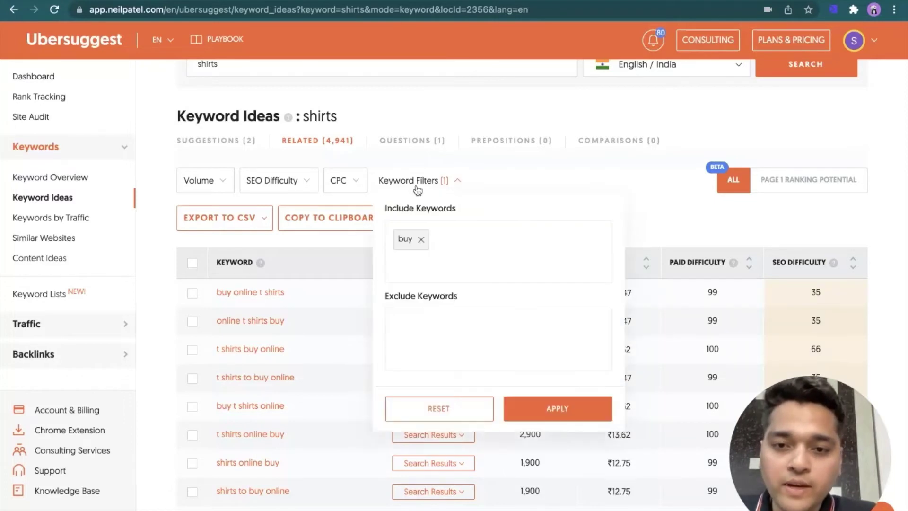
left_click(419, 238)
left_click(521, 407)
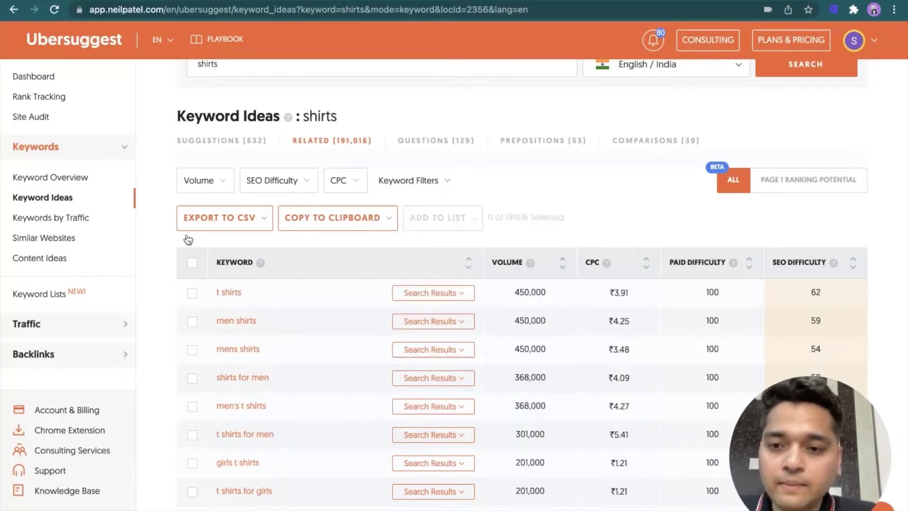
Tick the header checkbox to select 500 of the 191,016 related 'shirts' keywords
left_click(201, 265)
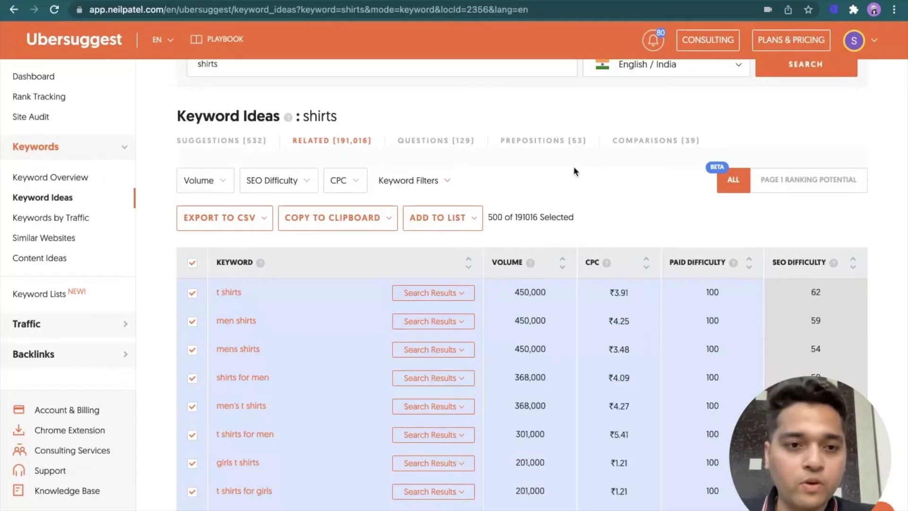
scroll(573, 166, "up", 2)
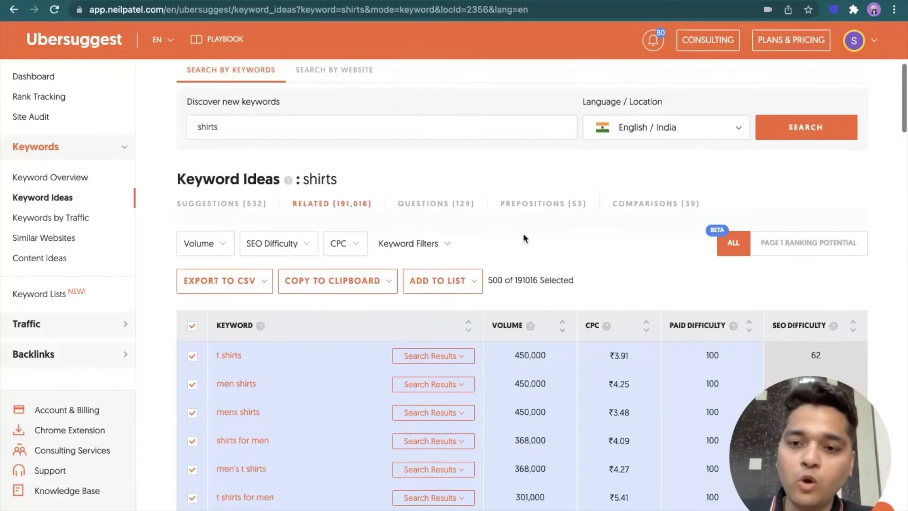
Clear the keyword selection and check page-1 ranking potential for myntra.com
left_click(192, 326)
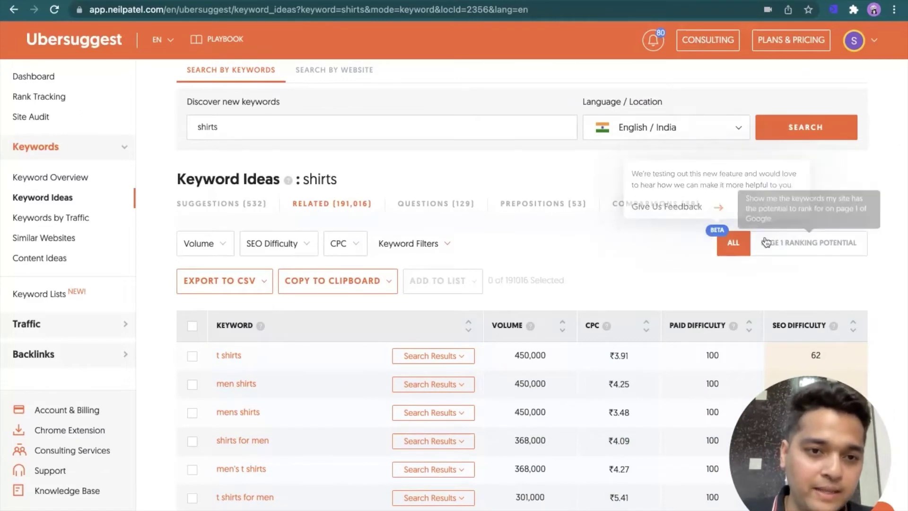
left_click(801, 241)
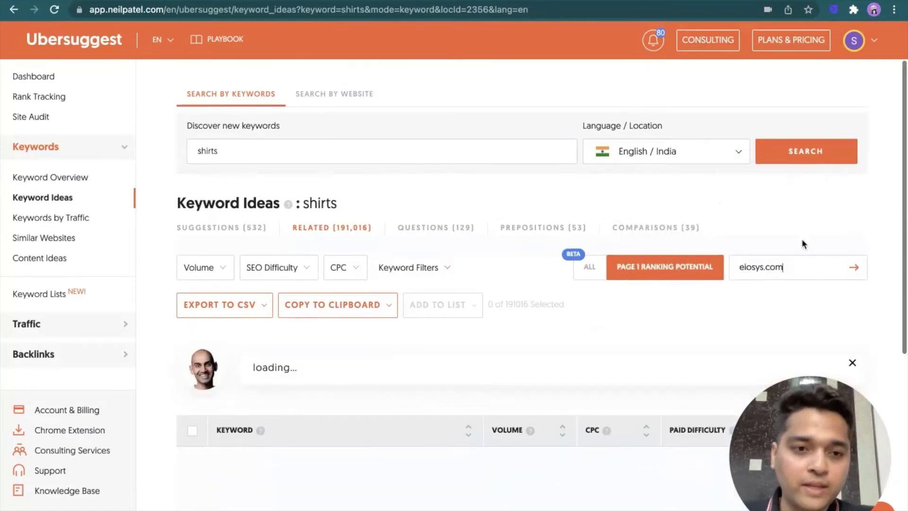
type("my")
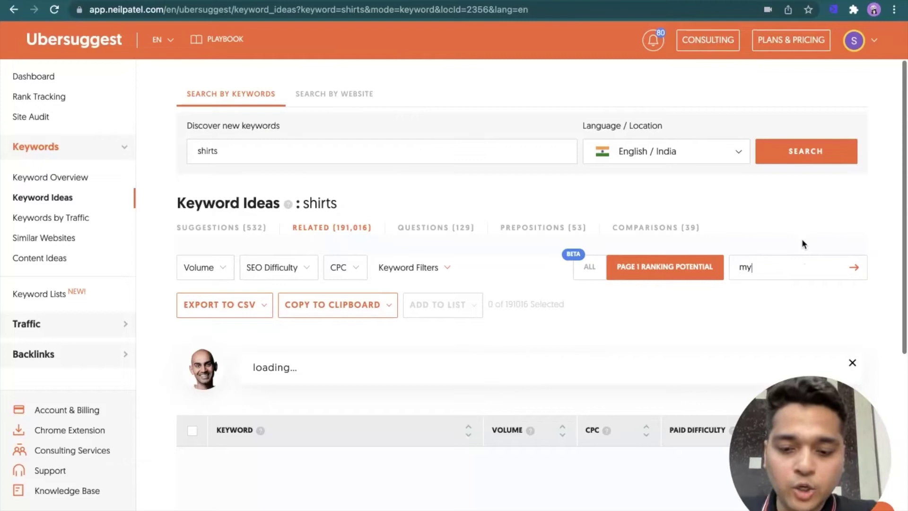
type("ntra.com")
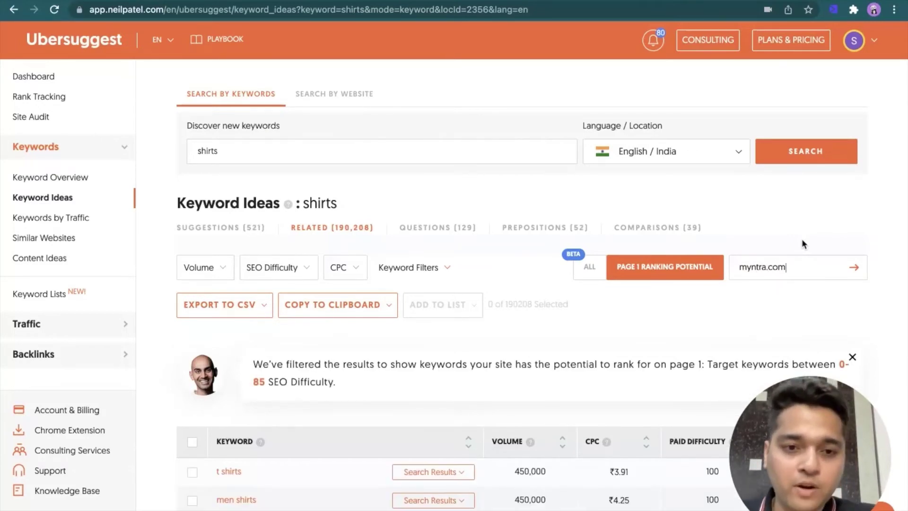
left_click(852, 266)
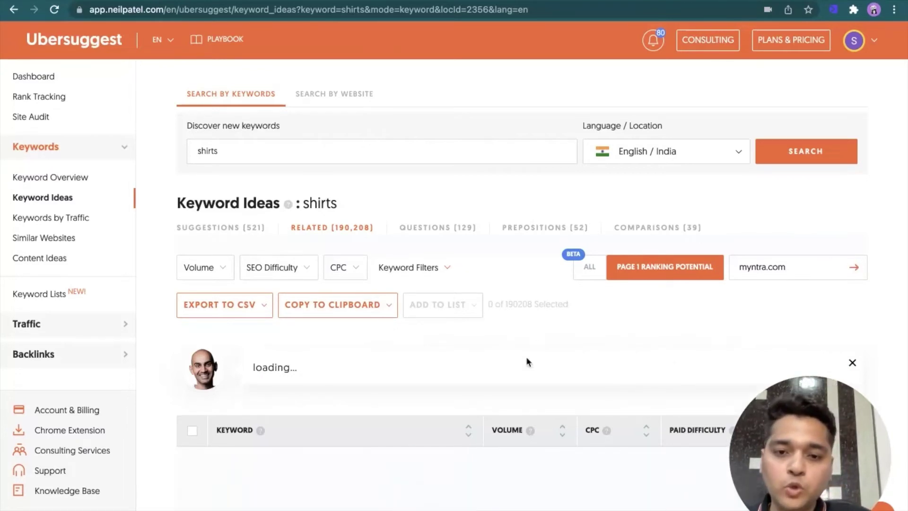
Review the myntra.com page-1 ranking results, then go to Keywords by Traffic
scroll(526, 358, "down", 2)
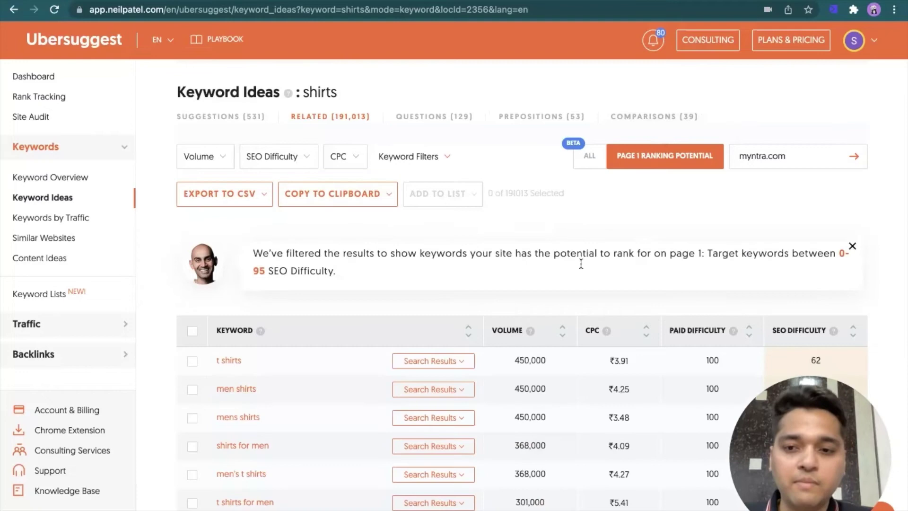
scroll(464, 320, "down", 5)
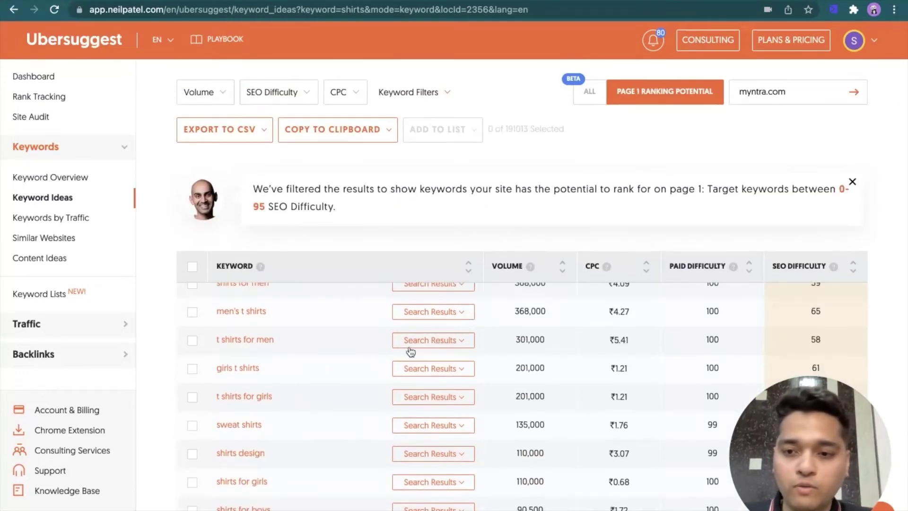
scroll(410, 351, "down", 10)
scroll(409, 351, "up", 9)
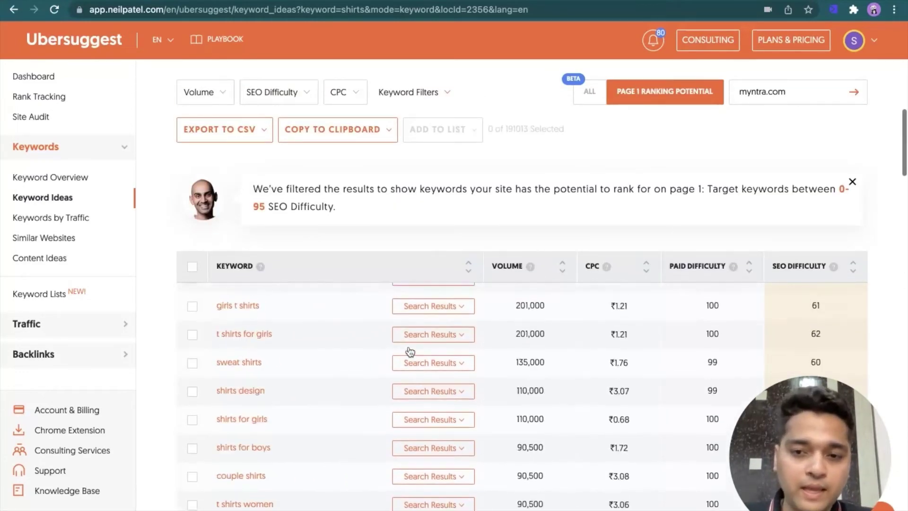
scroll(410, 351, "up", 5)
scroll(495, 274, "down", 2)
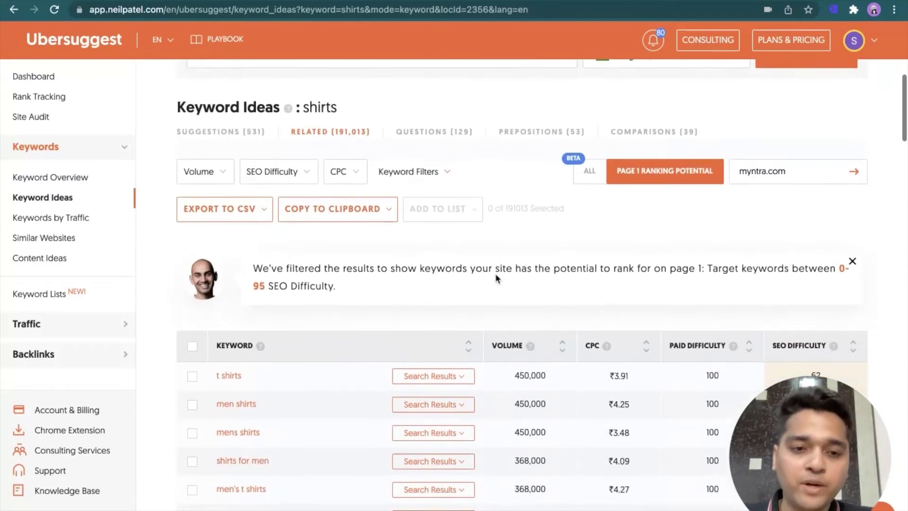
scroll(495, 273, "down", 2)
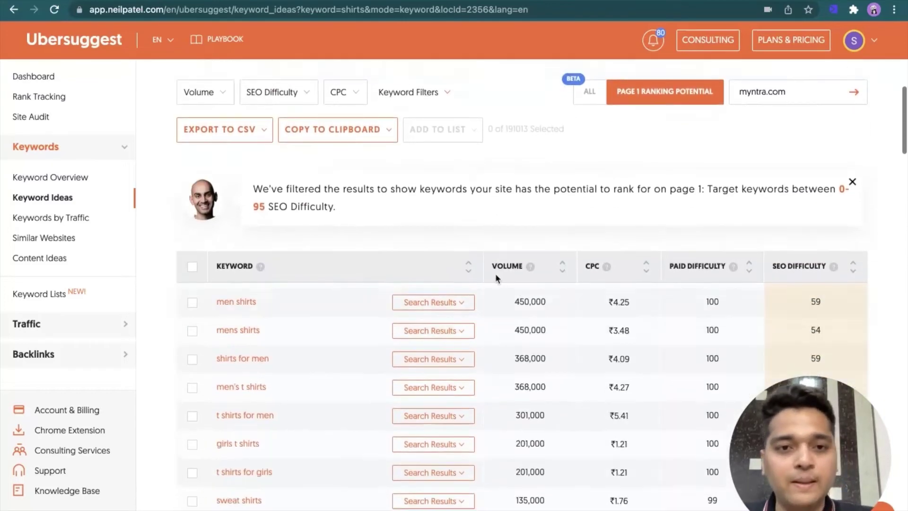
scroll(494, 273, "down", 2)
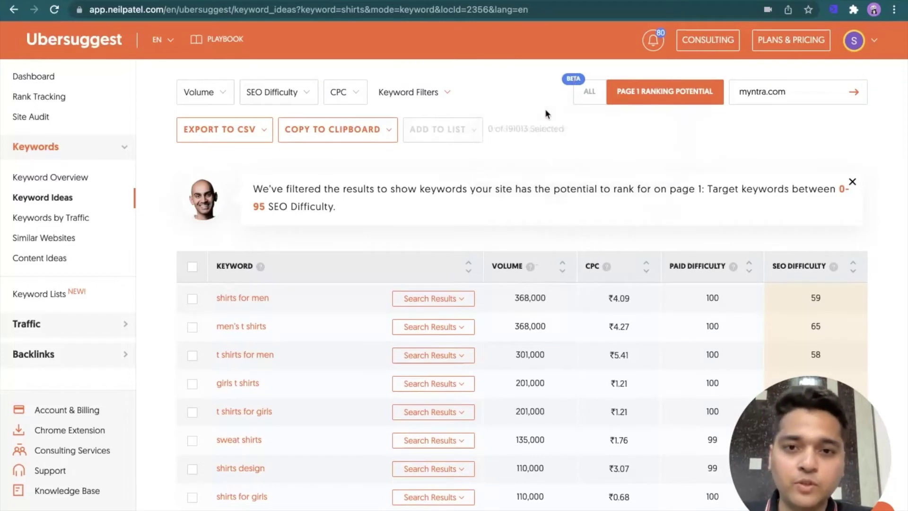
scroll(483, 364, "up", 4)
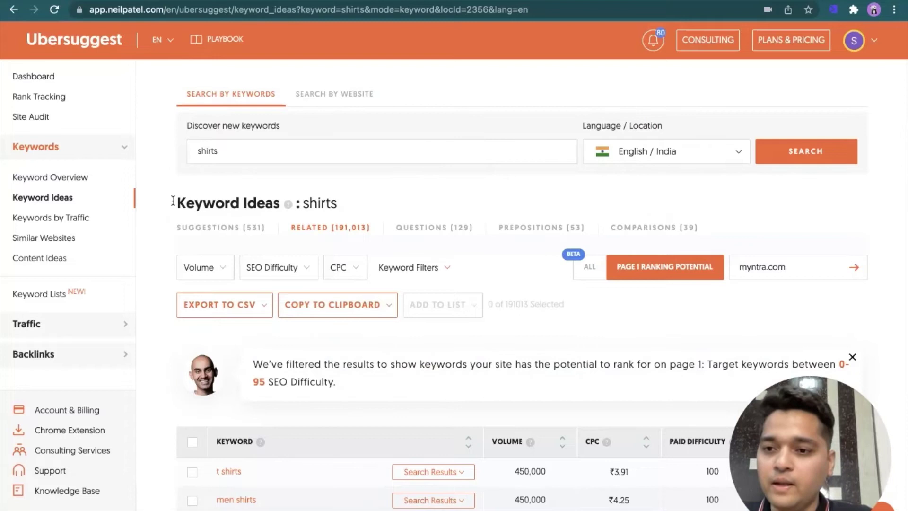
left_click(50, 220)
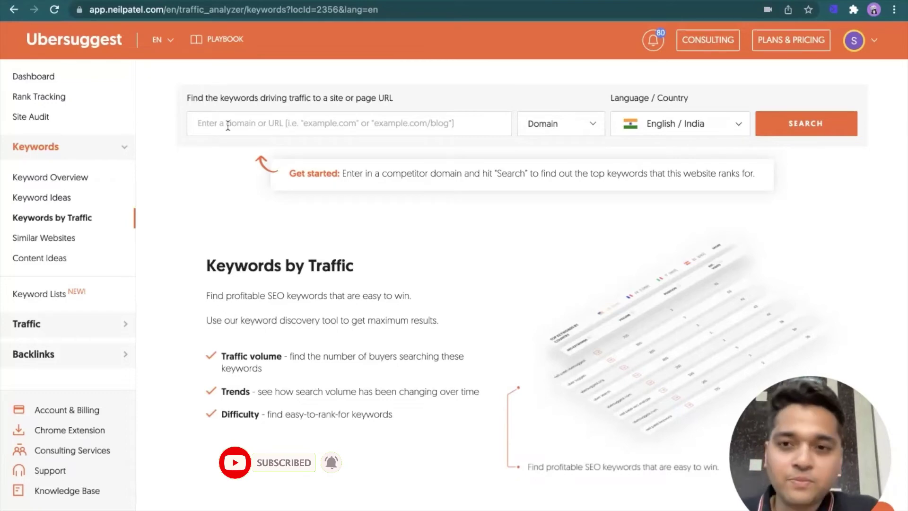
Google 'buy tshirt' in a new tab, open the Myntra t-shirts result and copy its URL
key("ctrl+t")
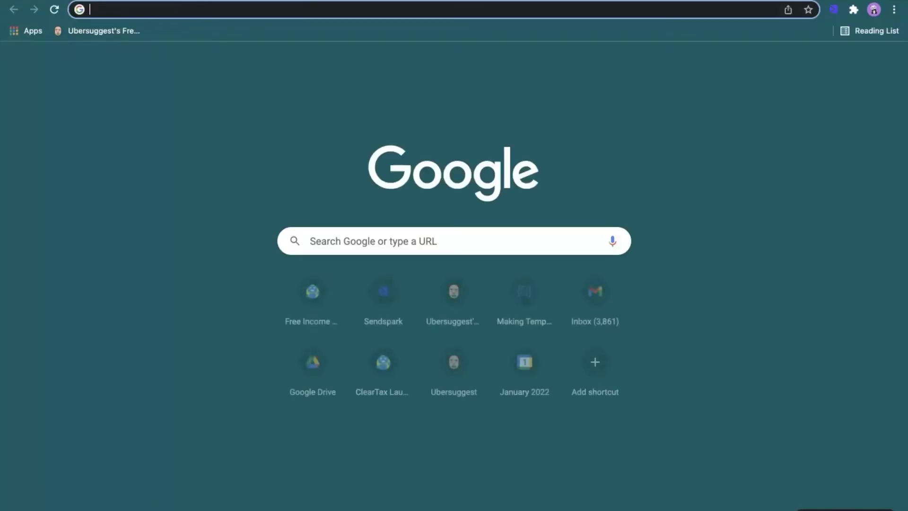
type("buy tshirt")
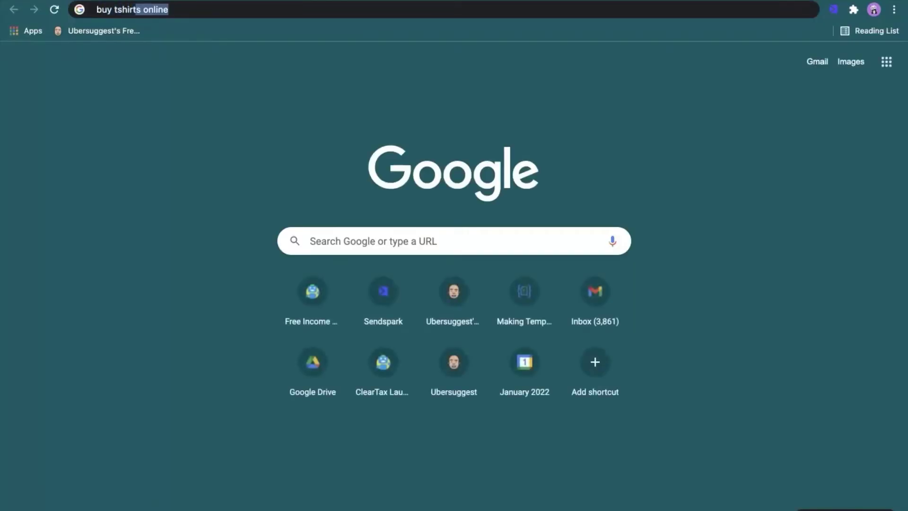
key("Return")
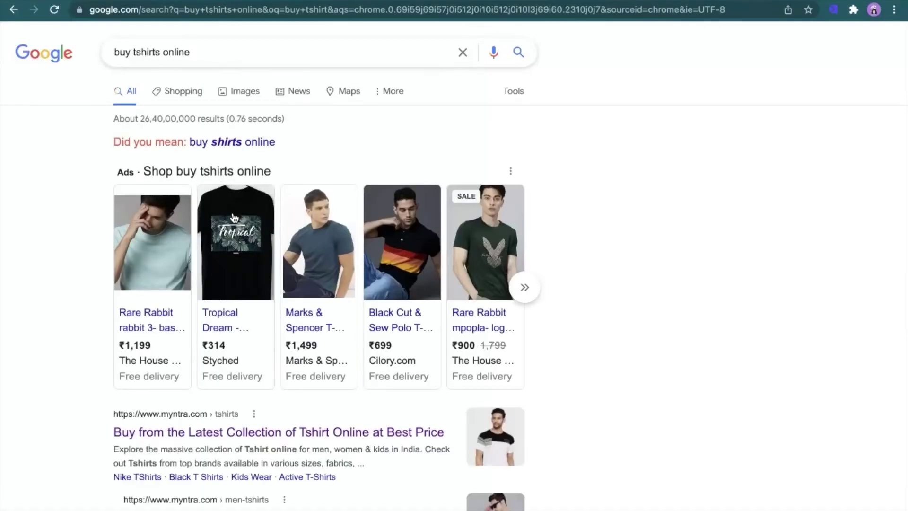
scroll(232, 211, "down", 7)
left_click(297, 92)
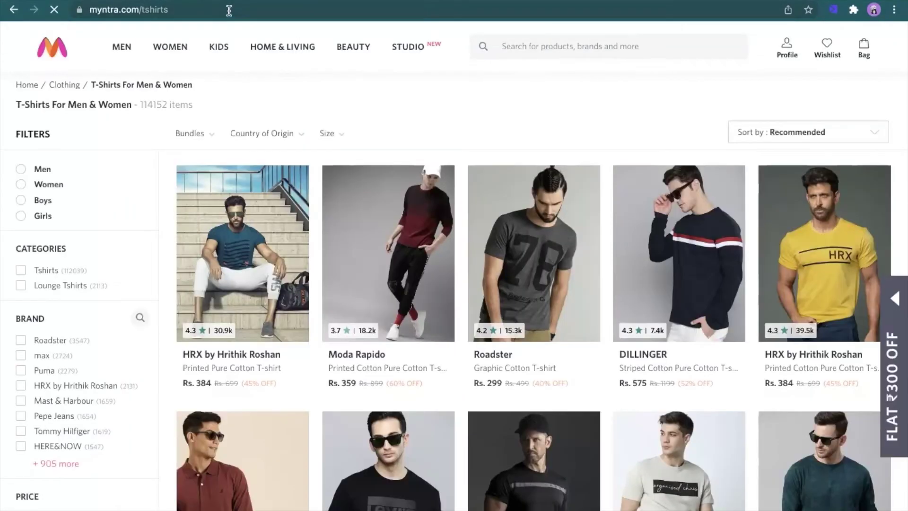
left_click(228, 10)
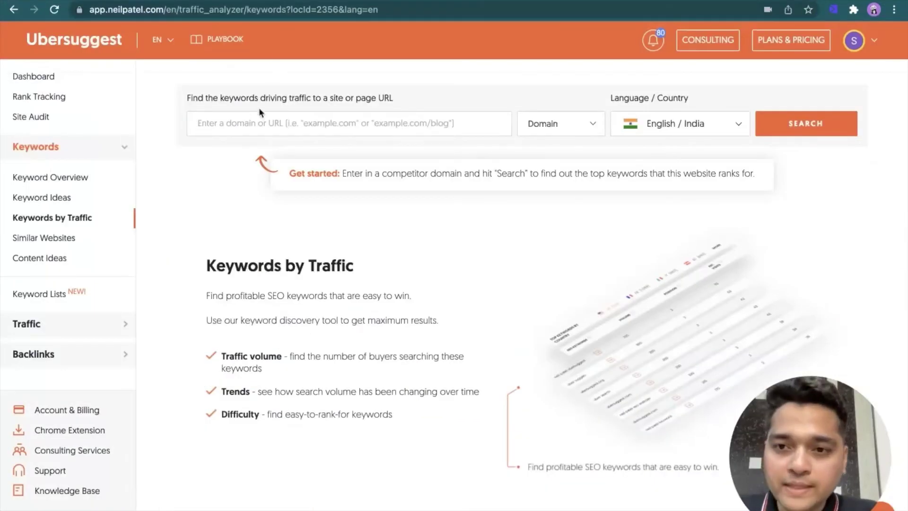
type("https://www.myntra.com/tshirts")
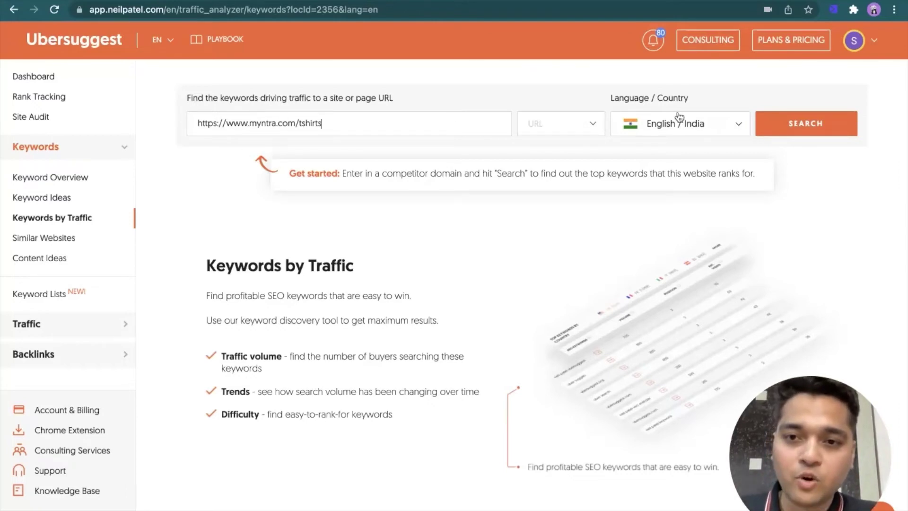
Search the keywords driving traffic to myntra.com/tshirts and scroll through the results
left_click(820, 121)
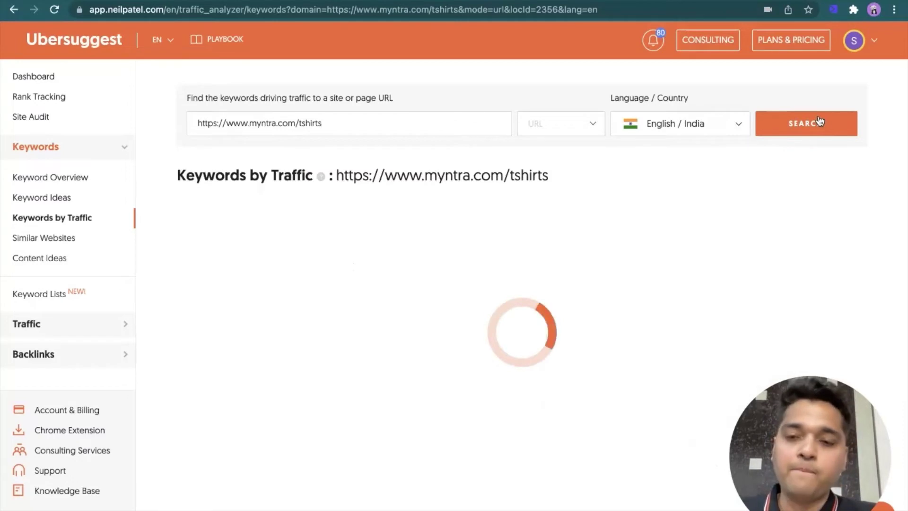
scroll(572, 217, "down", 6)
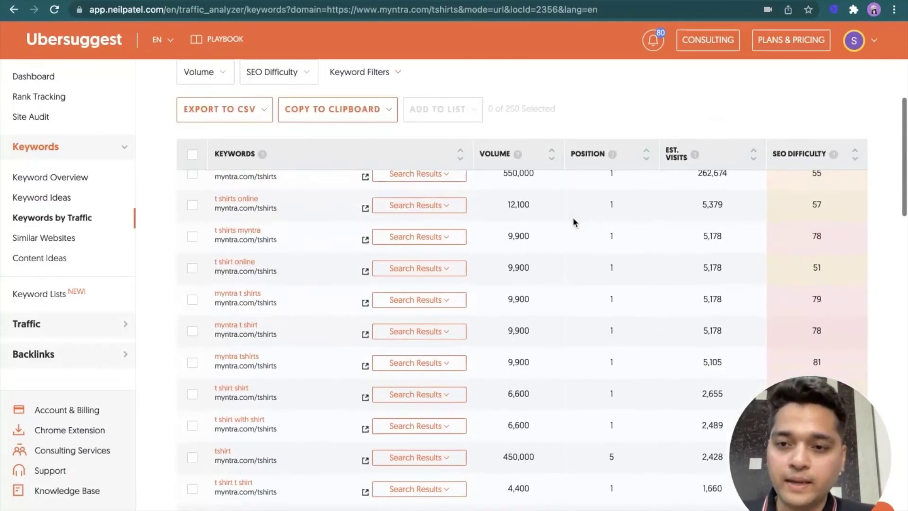
scroll(573, 220, "down", 10)
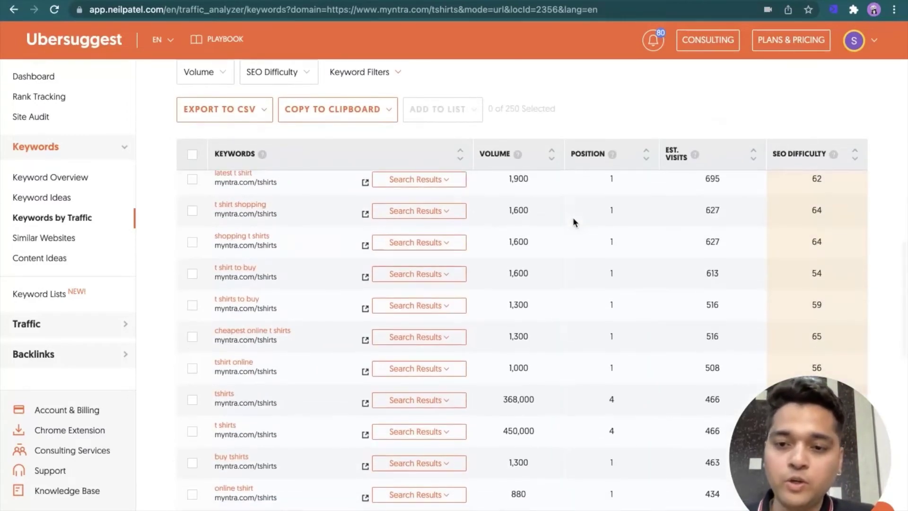
scroll(572, 217, "up", 1)
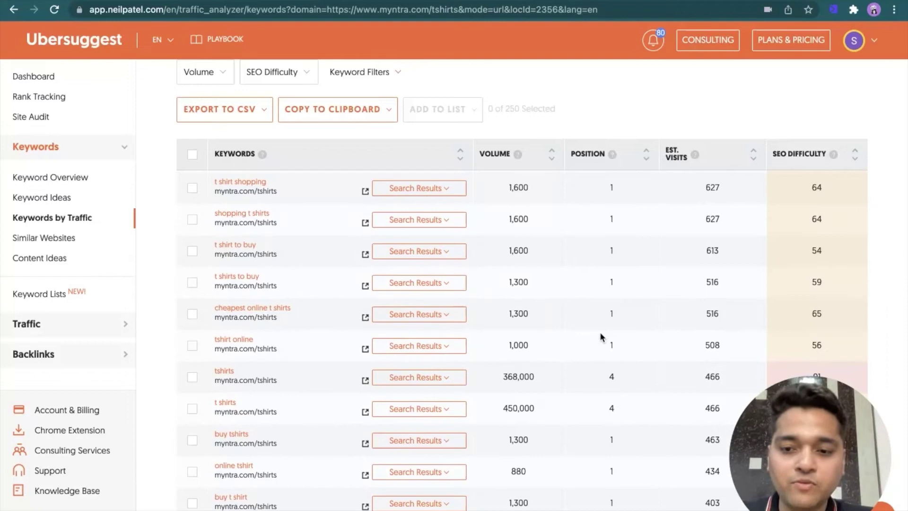
scroll(601, 336, "down", 15)
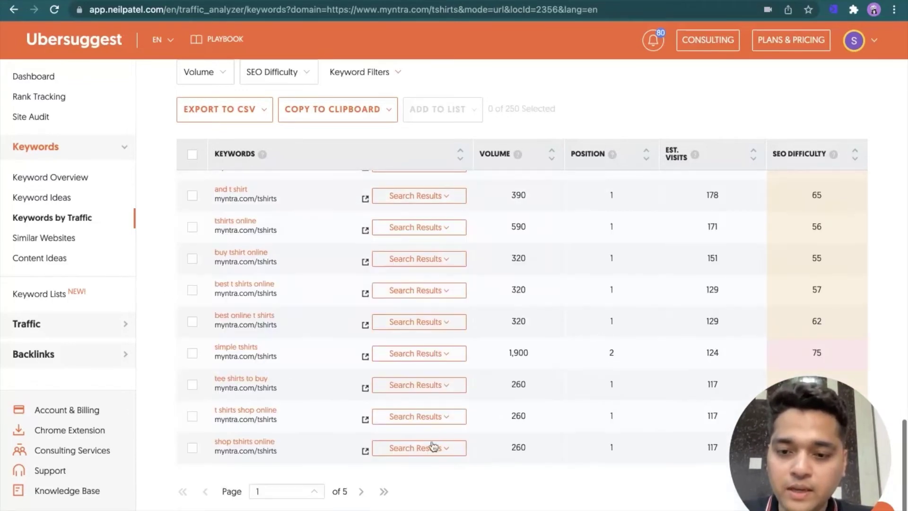
Select all 250 keywords, view page 2, clear the selection, then open Similar Websites
left_click(192, 155)
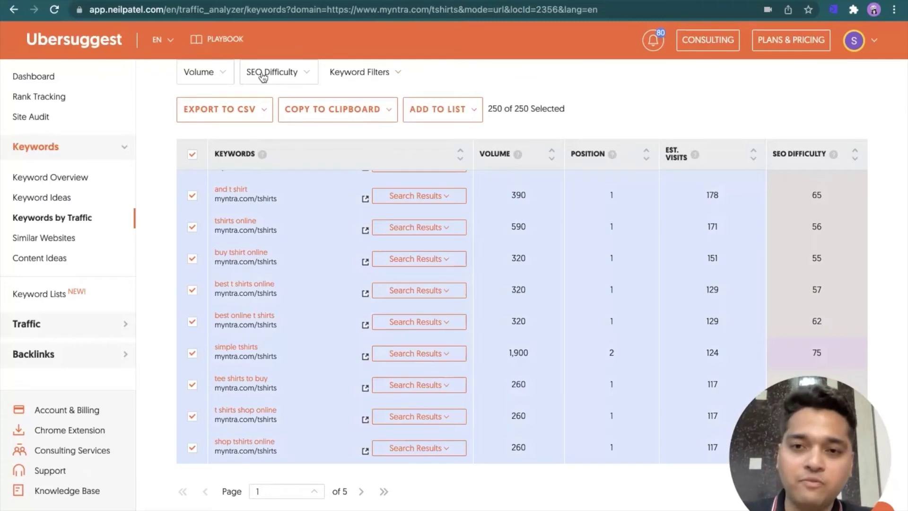
left_click(360, 491)
scroll(357, 484, "down", 10)
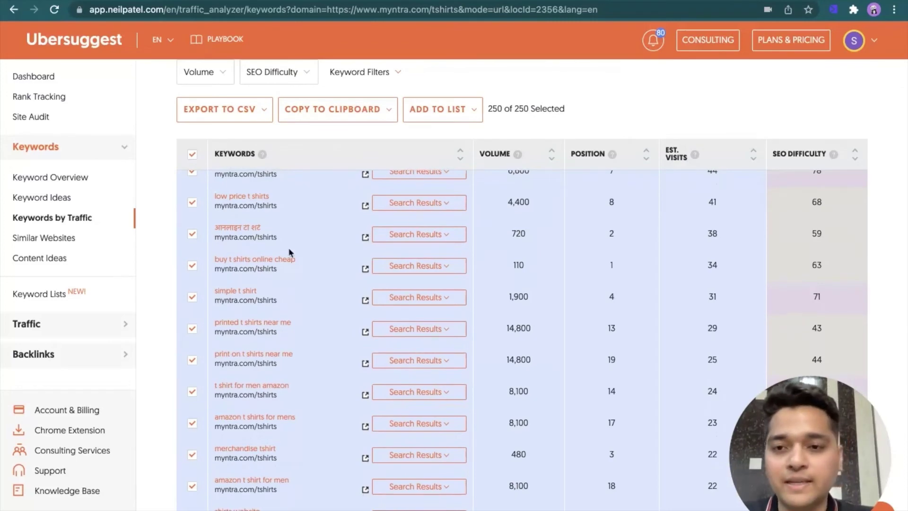
scroll(290, 252, "up", 10)
left_click(191, 290)
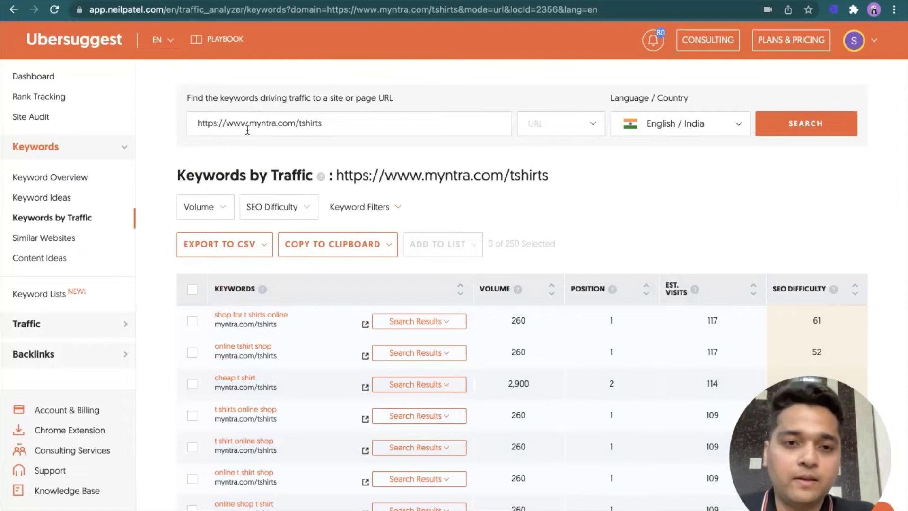
left_click(61, 243)
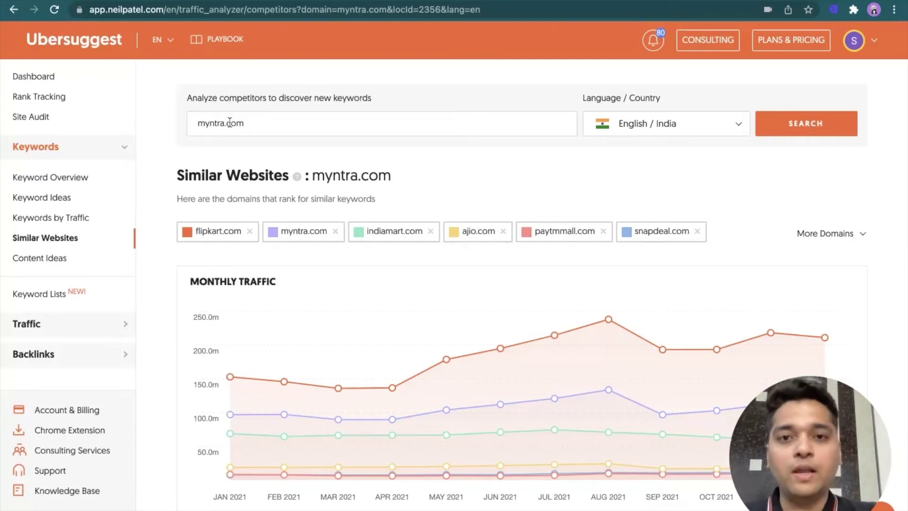
Scroll through myntra.com's competitor table and monthly traffic chart, then return to the top
scroll(229, 122, "down", 1)
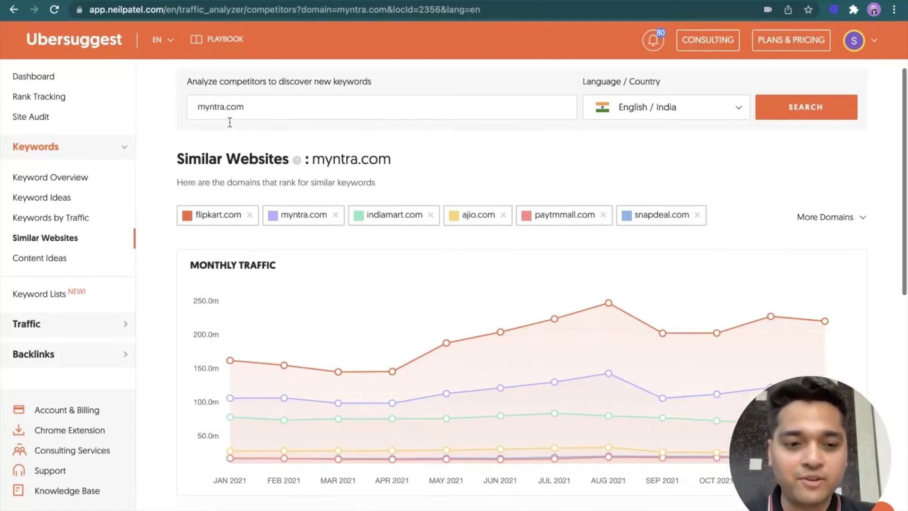
scroll(230, 122, "down", 2)
scroll(229, 122, "up", 2)
scroll(229, 123, "down", 2)
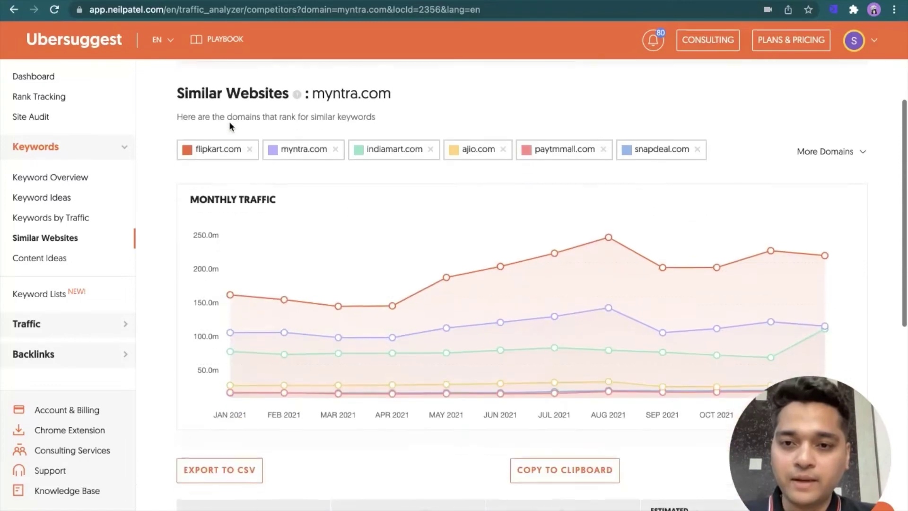
scroll(229, 124, "down", 2)
scroll(227, 272, "down", 5)
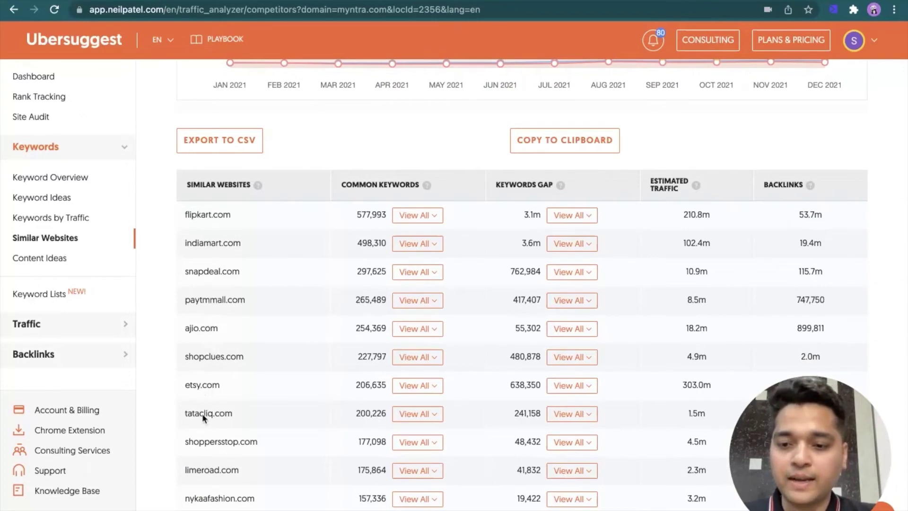
scroll(211, 428, "up", 5)
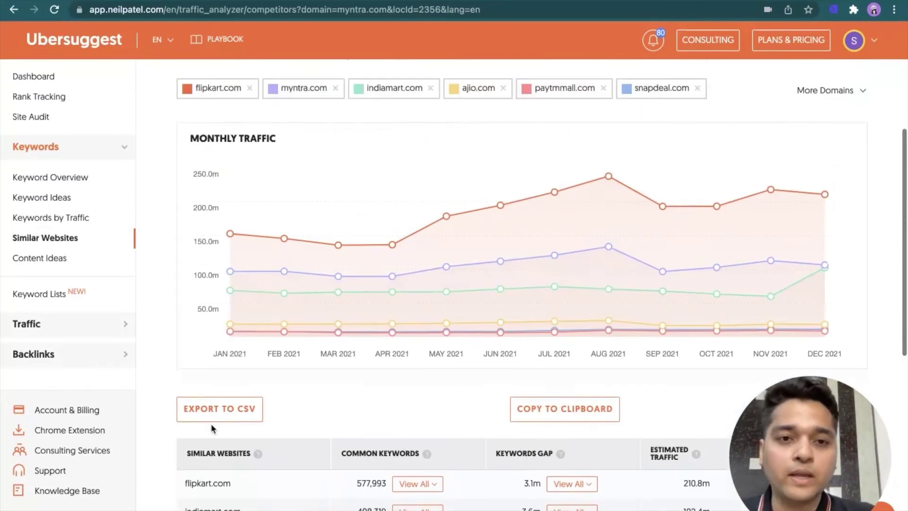
scroll(211, 428, "up", 3)
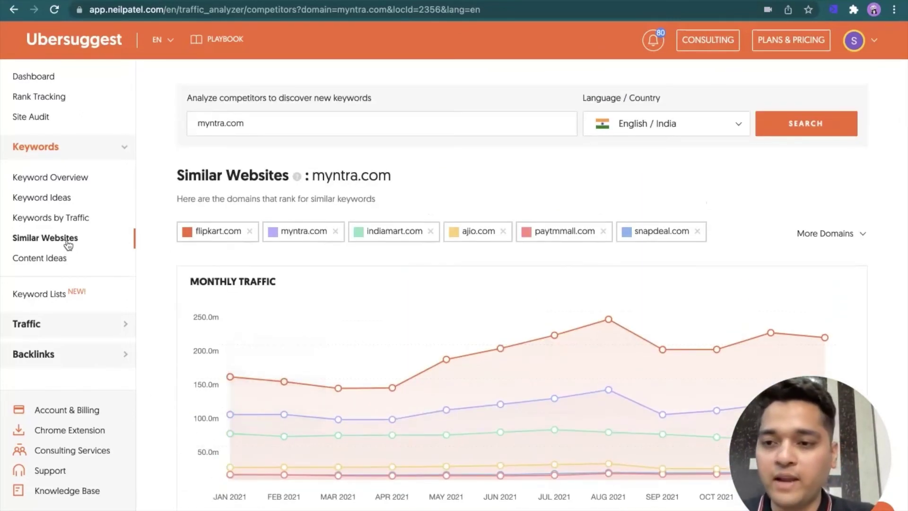
Browse the 250 Content Ideas pages for 'shirts' and open the share and title filters
left_click(67, 259)
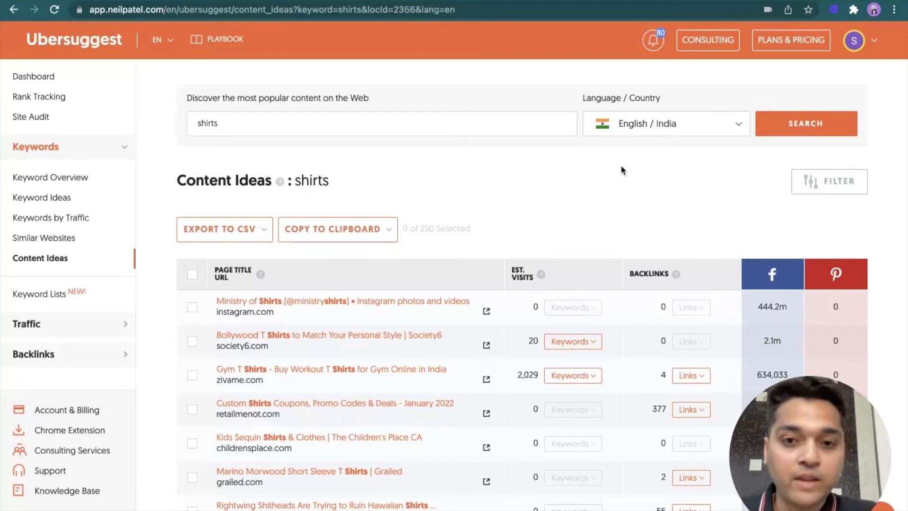
scroll(572, 195, "down", 3)
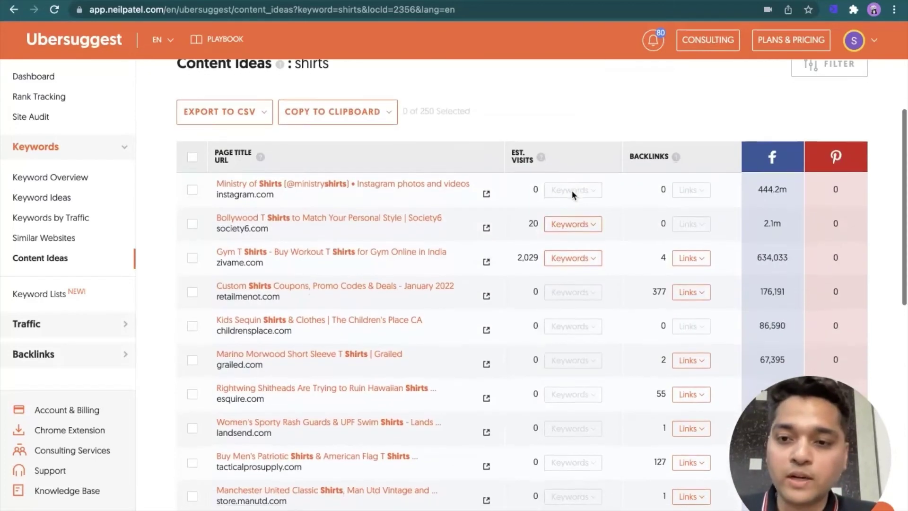
scroll(572, 195, "down", 1)
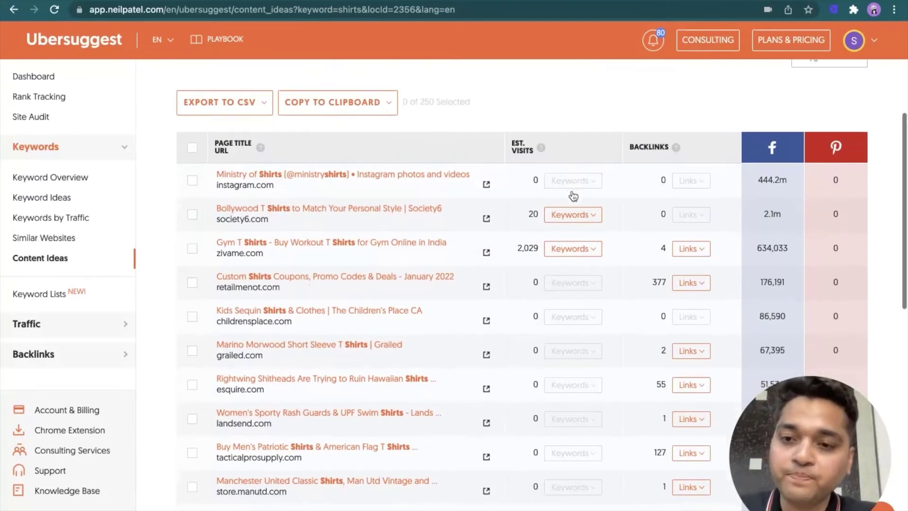
scroll(572, 195, "up", 3)
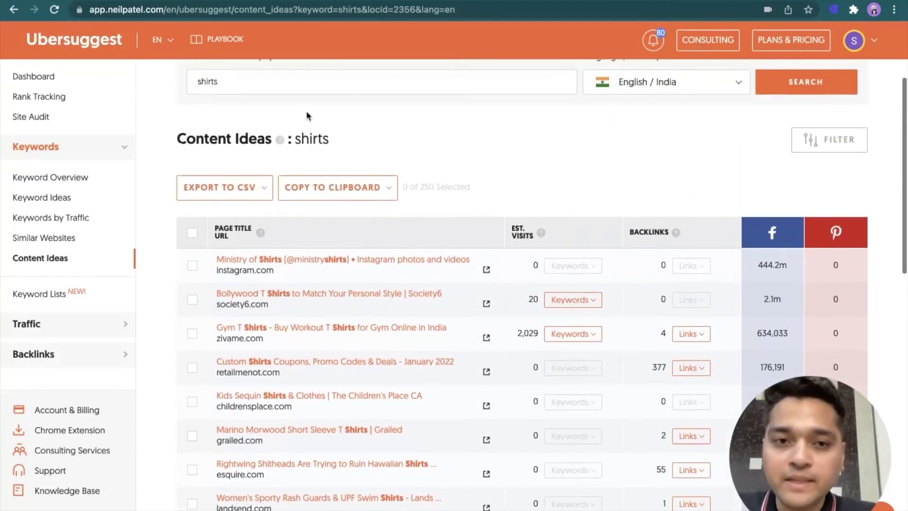
scroll(305, 117, "up", 1)
scroll(373, 120, "down", 2)
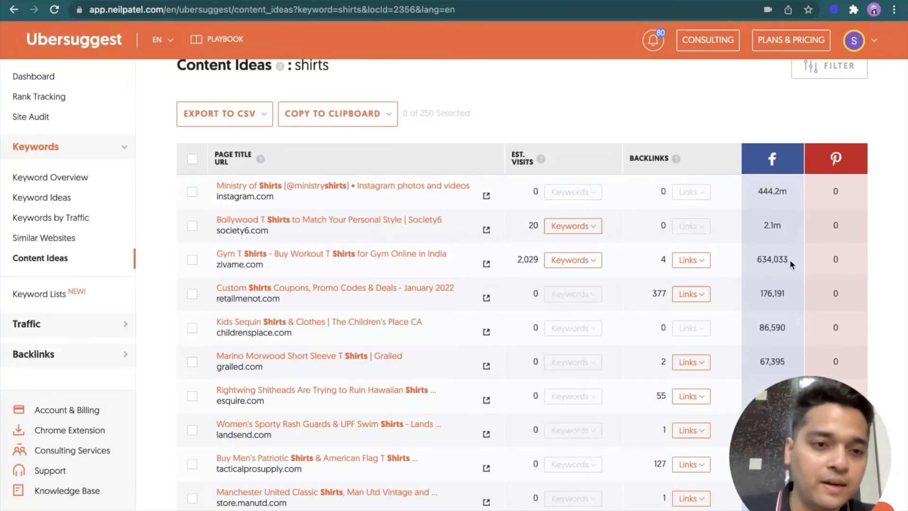
scroll(758, 263, "up", 3)
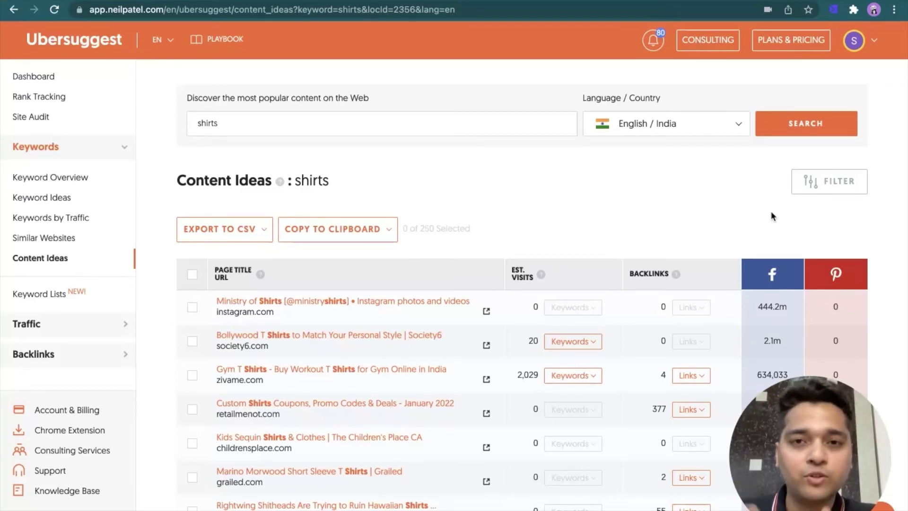
left_click(799, 194)
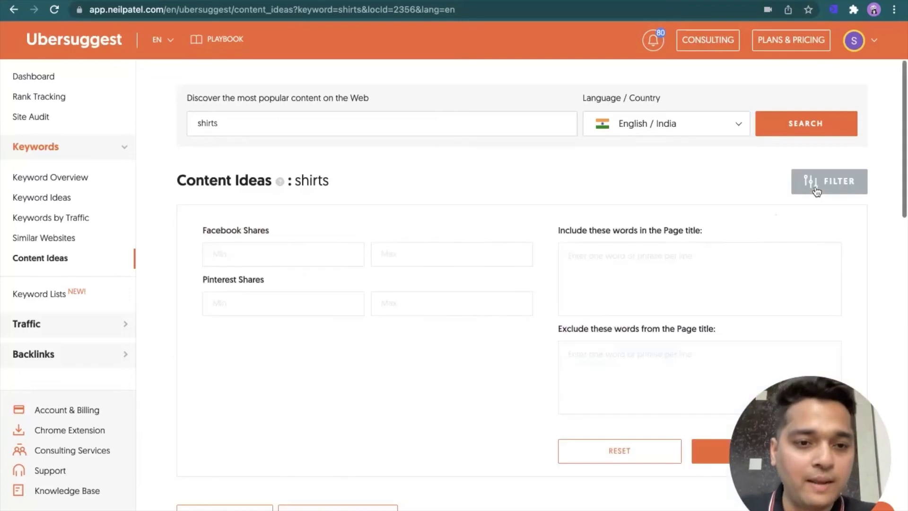
Filter content ideas to 100–1,000 Facebook shares, narrowing results to 88 pages
left_click(238, 258)
type("100")
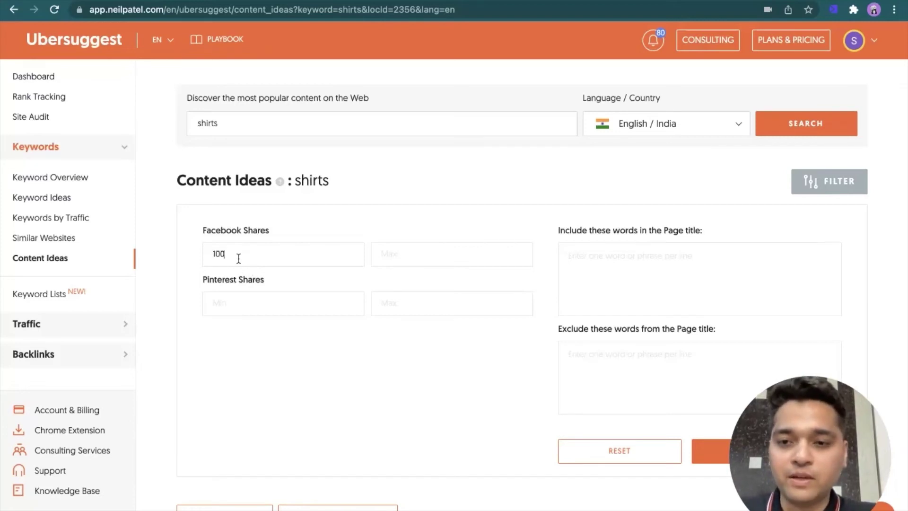
key("Tab")
type("1,00")
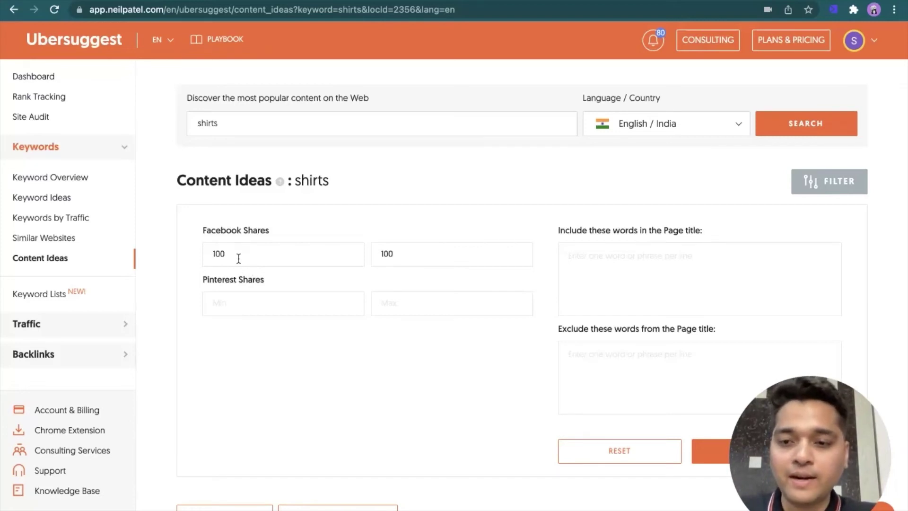
type("0")
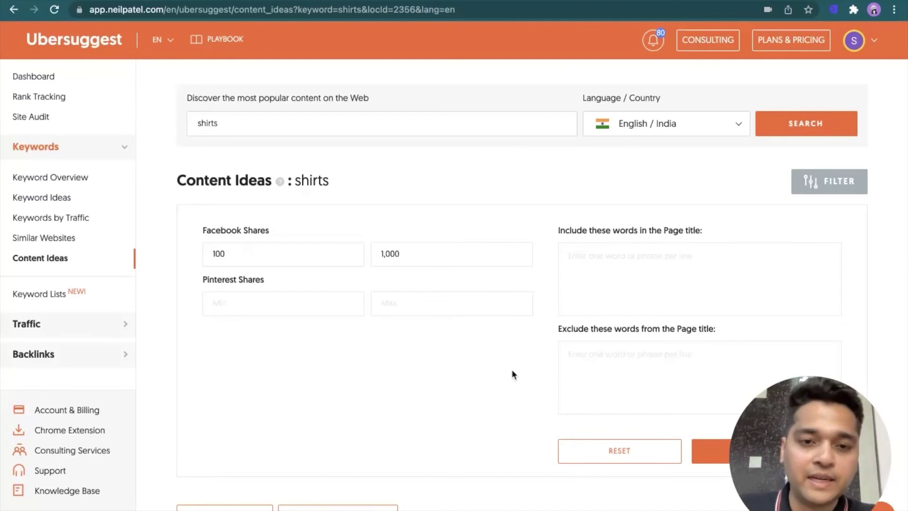
scroll(511, 375, "down", 2)
scroll(709, 303, "down", 3)
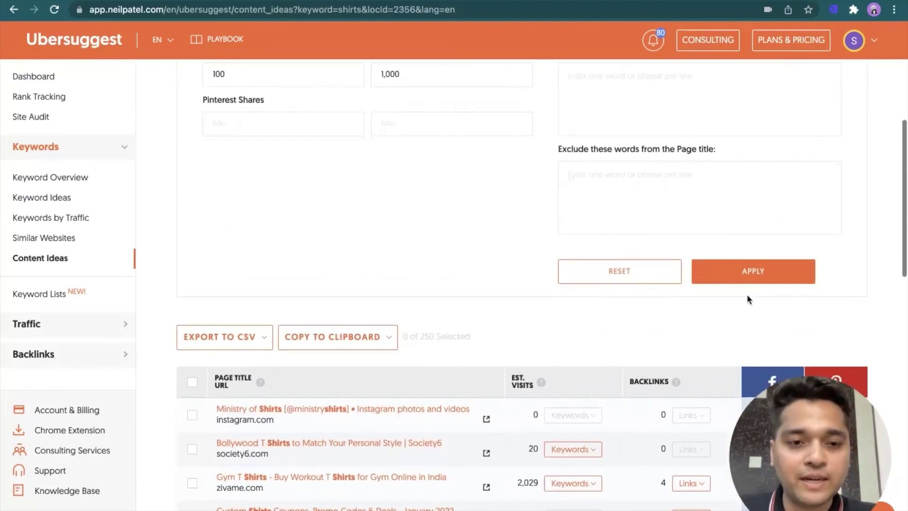
left_click(761, 267)
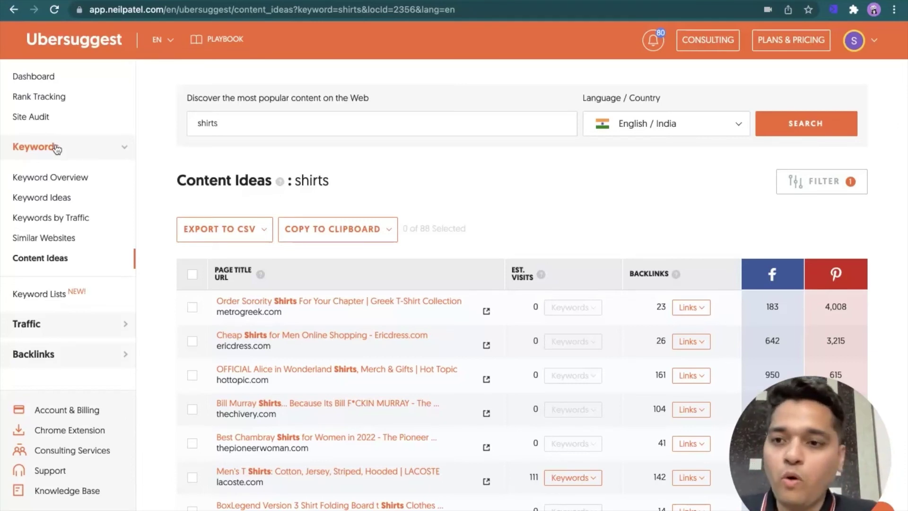
View the 'shirts' Keyword Overview: 301,000 searches, SEO difficulty 90, paid 99, CPC ₹3.04
left_click(35, 173)
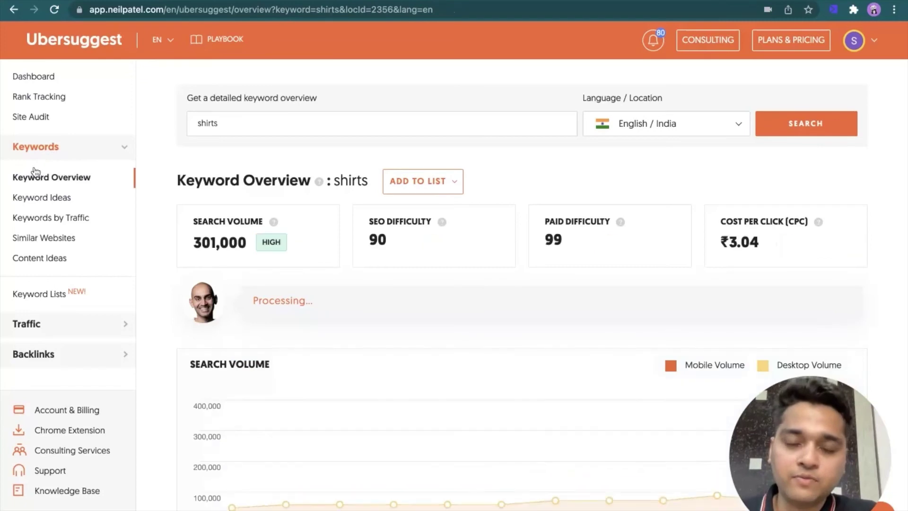